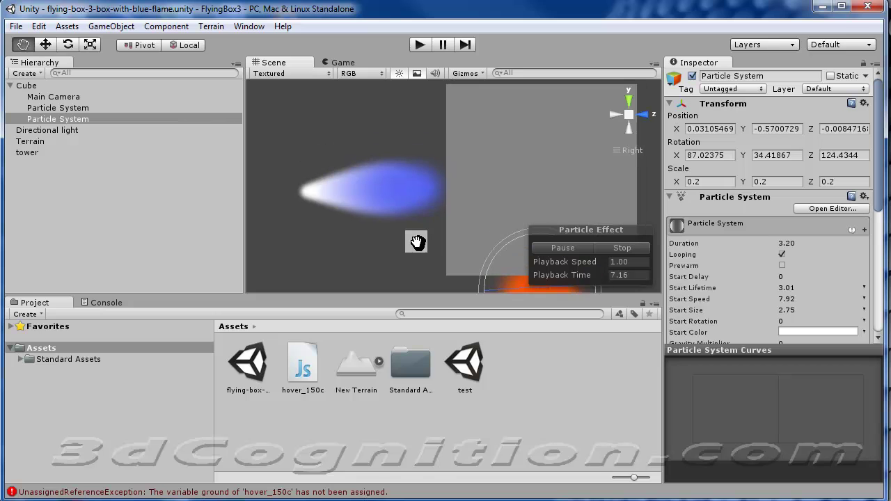
Select the upper Particle System under Cube, run the game to preview the blue flame, and stop it
click(87, 107)
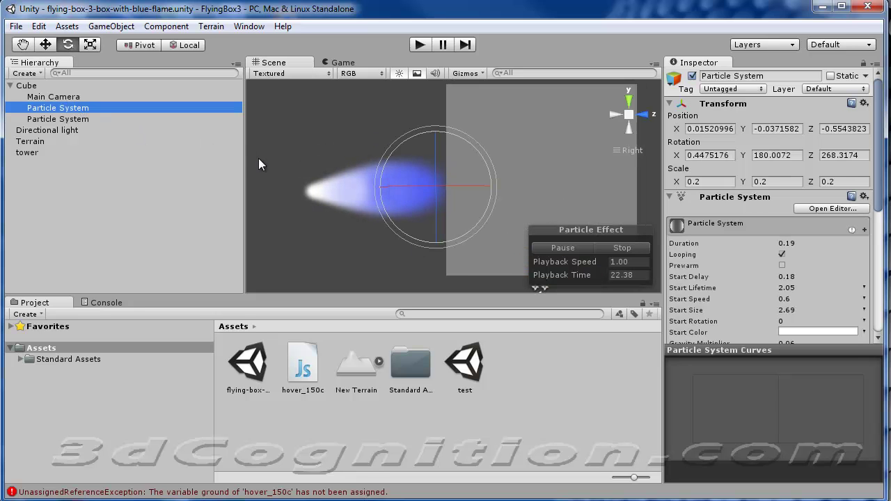
click(421, 45)
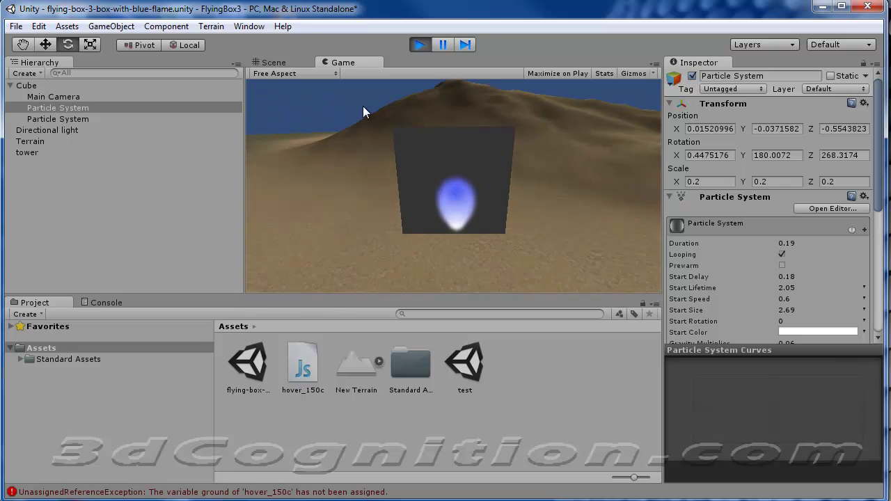
click(421, 46)
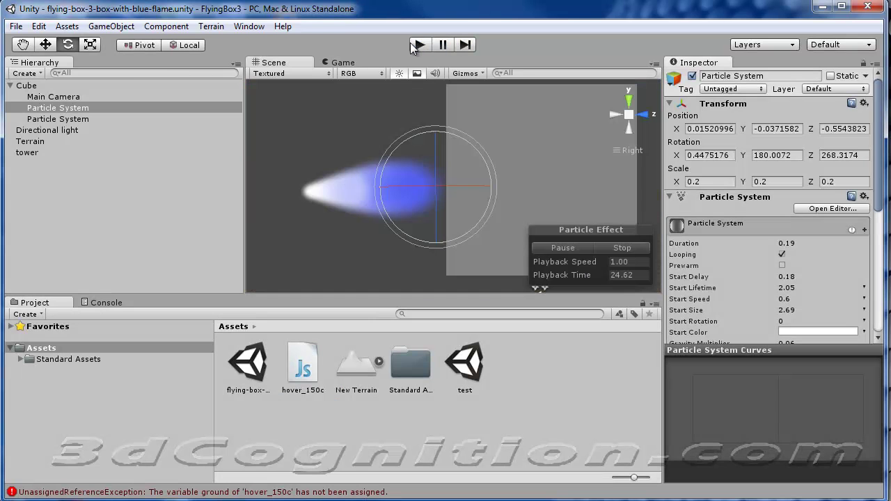
Start a new scene, then load test.unity from the FlyingBox3 Assets folder
click(16, 26)
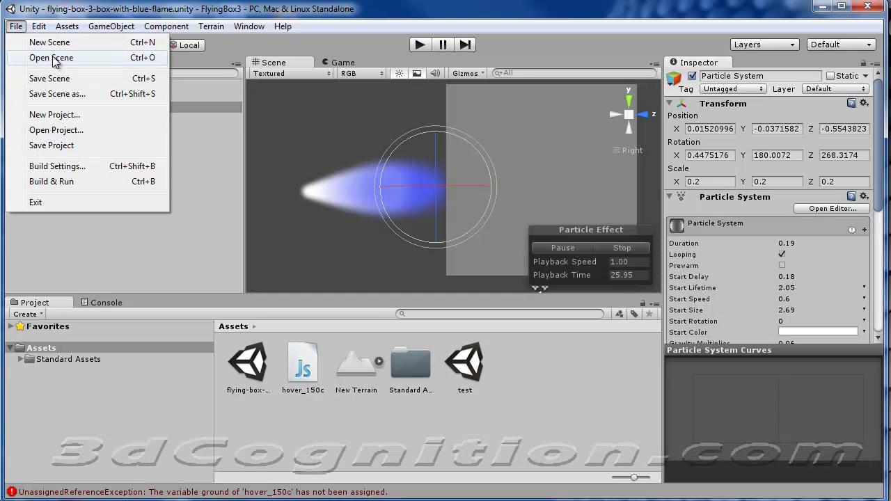
click(38, 39)
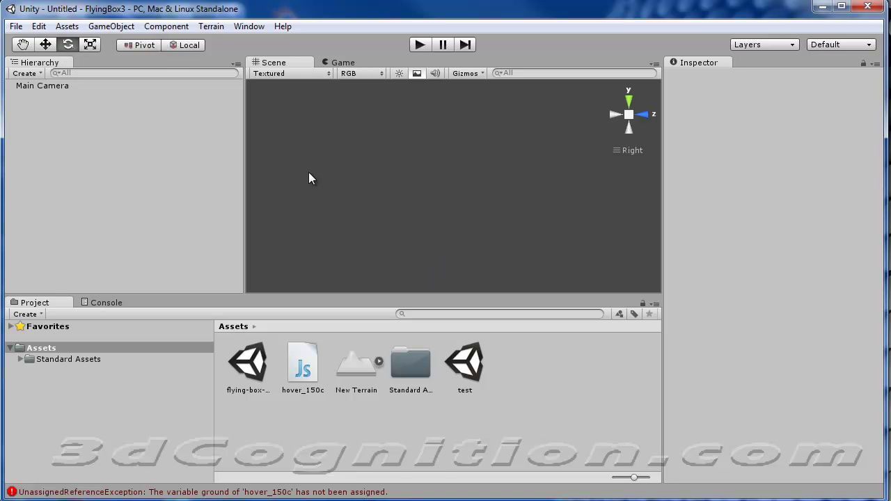
click(15, 27)
click(29, 56)
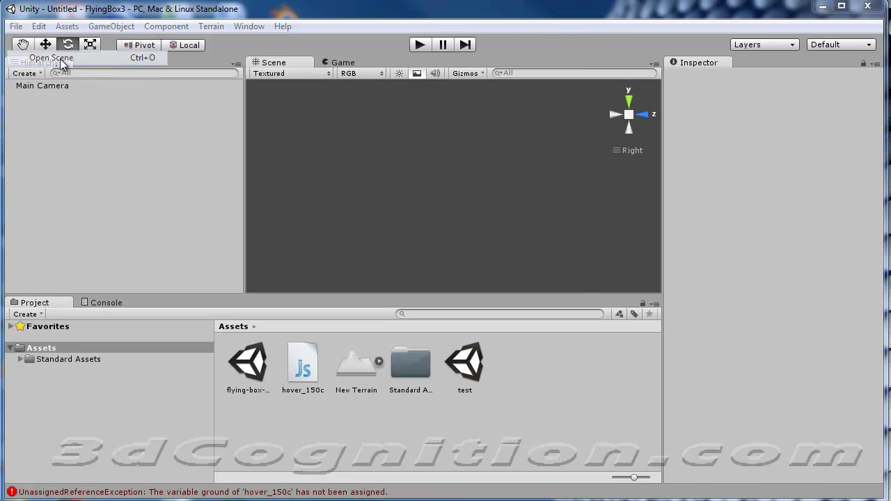
click(194, 160)
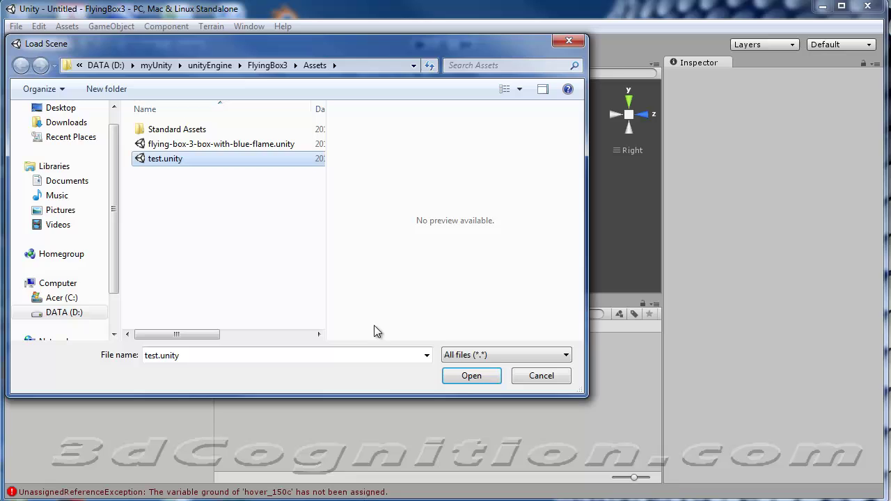
click(471, 376)
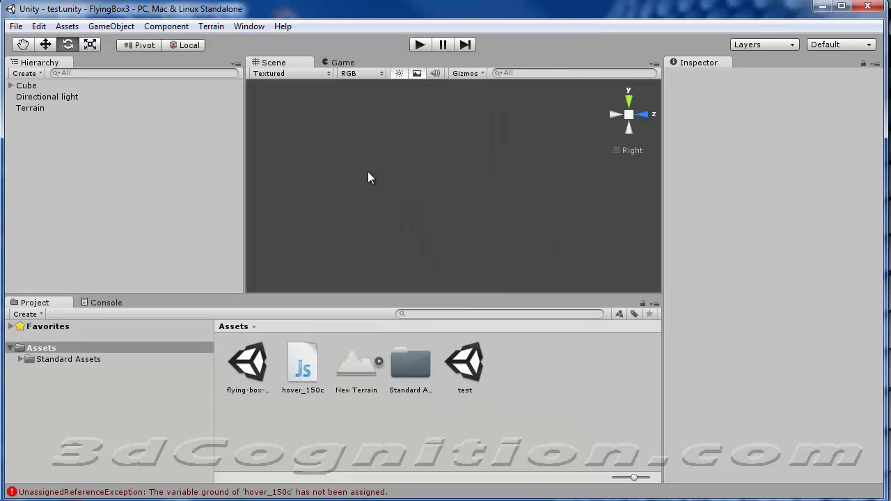
Show the scene from the top and create a new Particle System game object
click(629, 100)
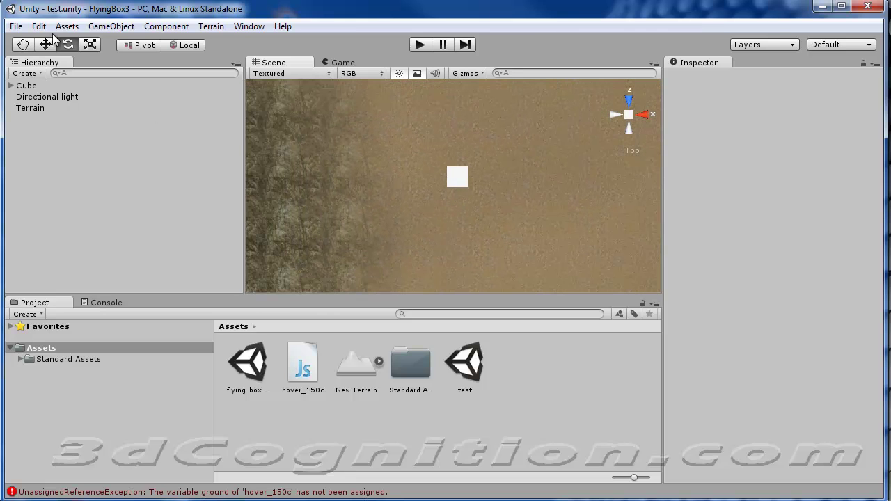
click(150, 29)
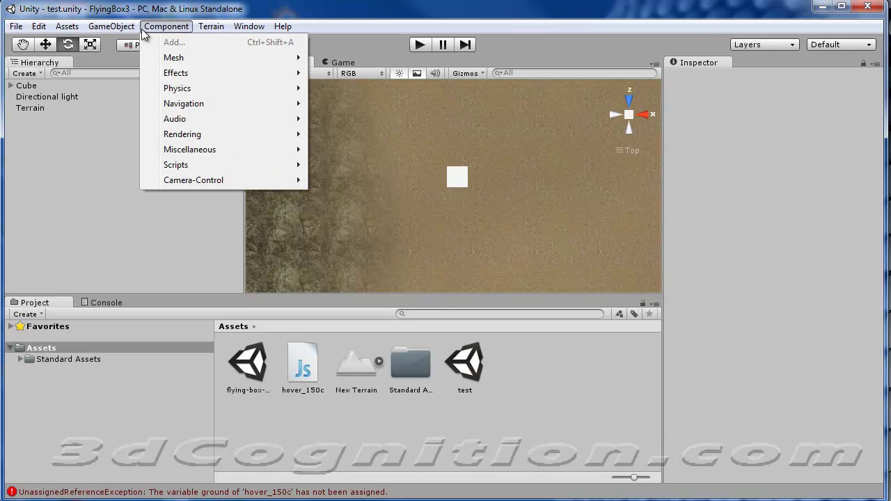
mouse_move(132, 29)
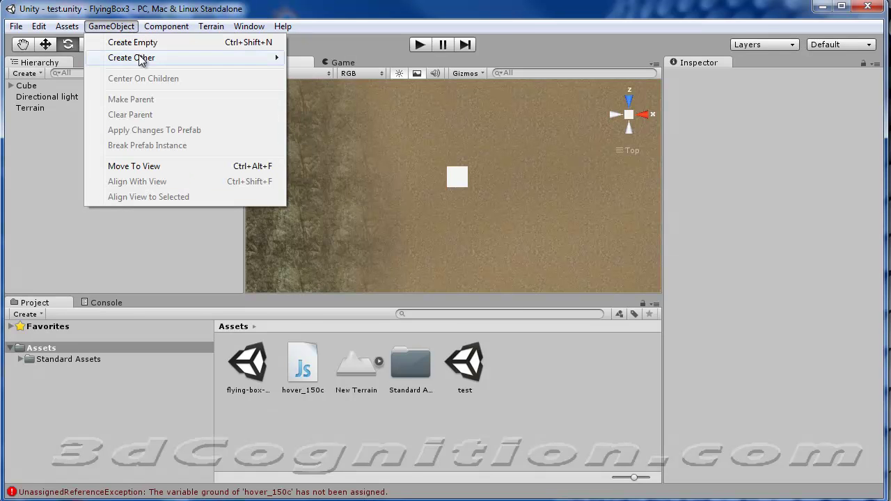
mouse_move(183, 61)
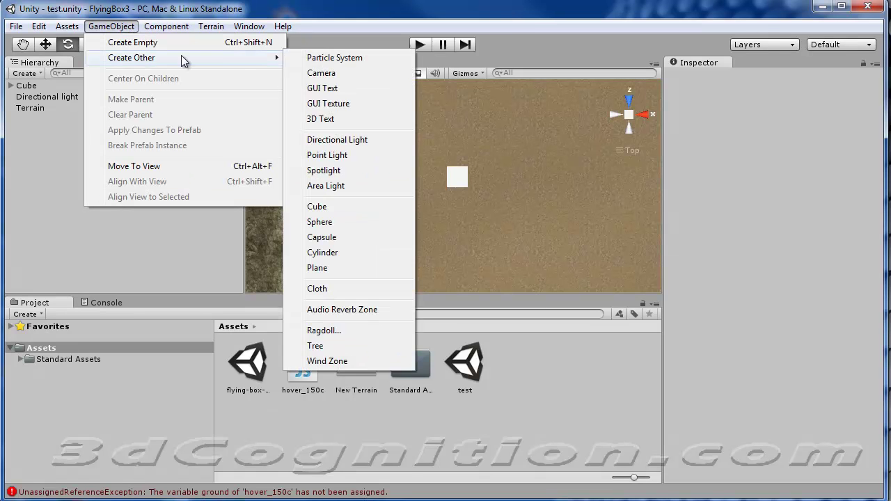
click(335, 58)
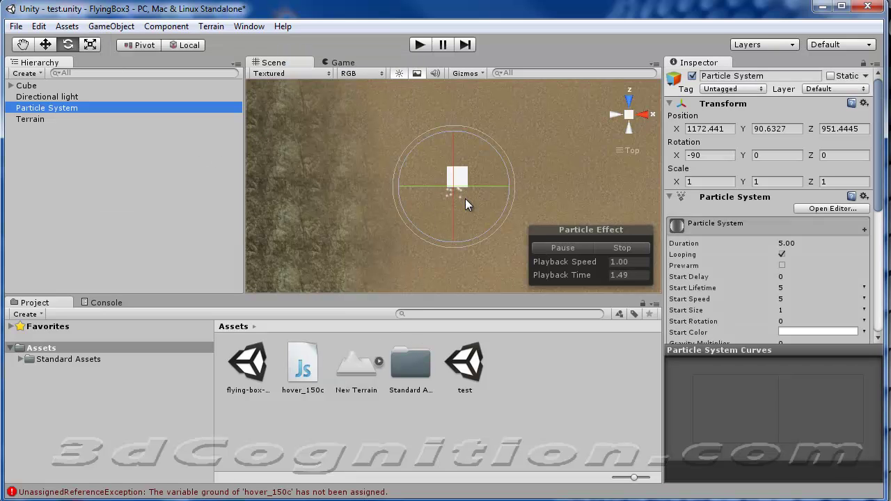
In the right side view, lower the Cube to the particle system's height, at about Y 86.9
click(646, 115)
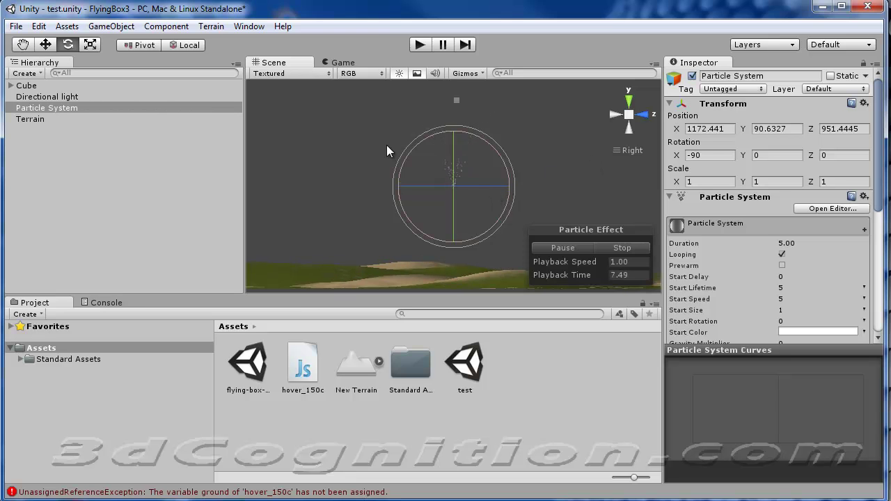
click(35, 85)
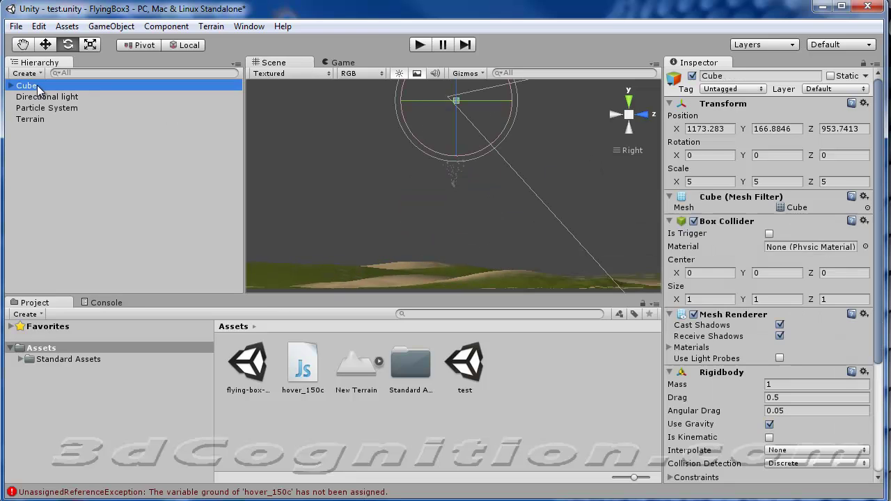
click(48, 44)
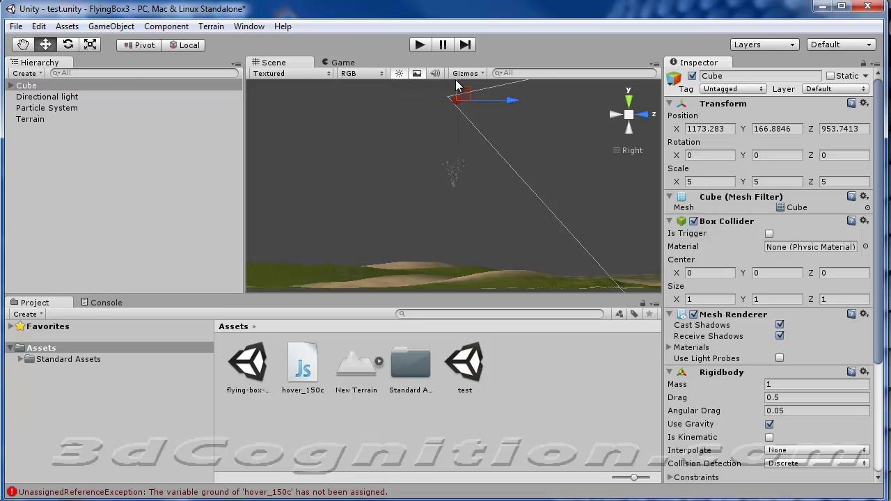
drag(456, 85, 456, 176)
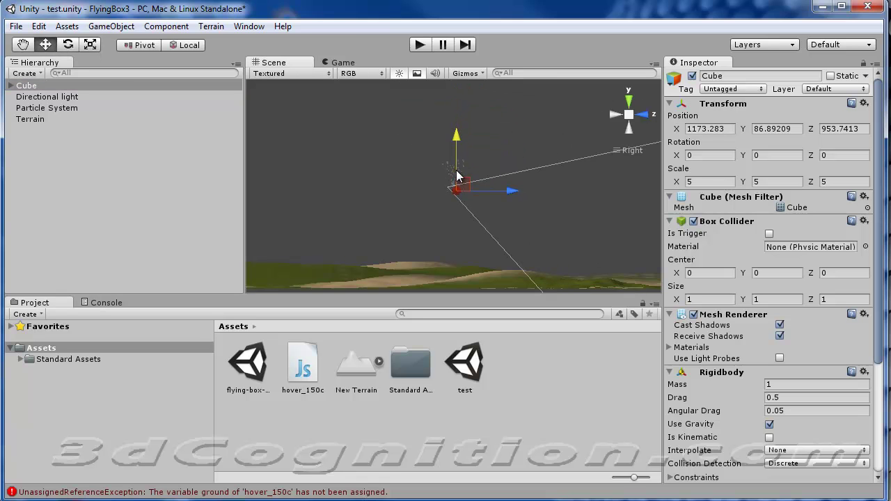
Rotate the Particle System to about X 12.9, Y -180, Z -180 so its particles stream sideways, away from the cube
click(48, 109)
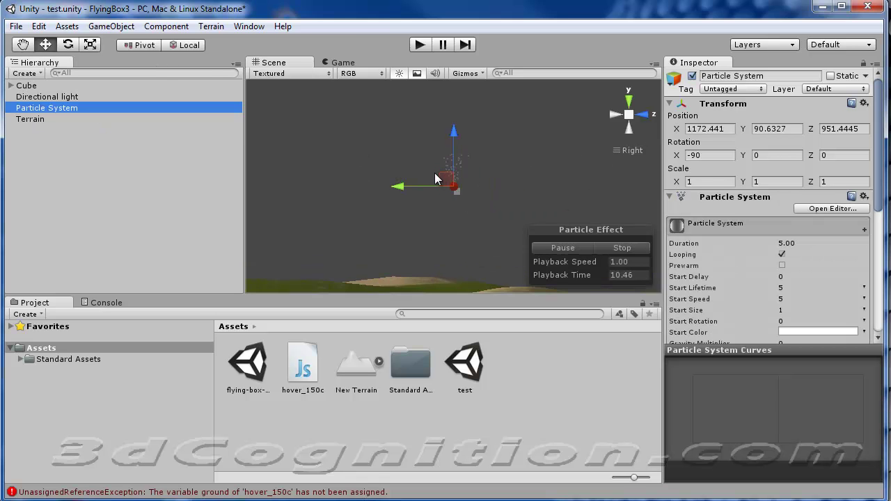
scroll(472, 174, up, 5)
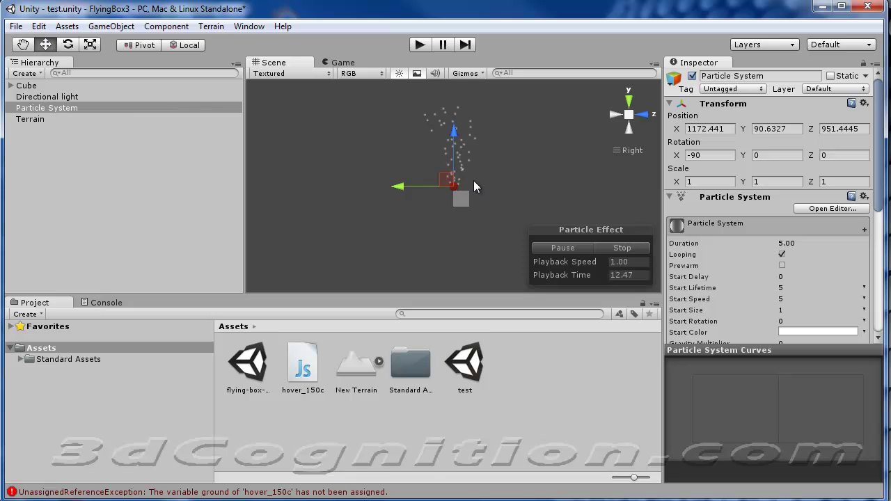
click(67, 44)
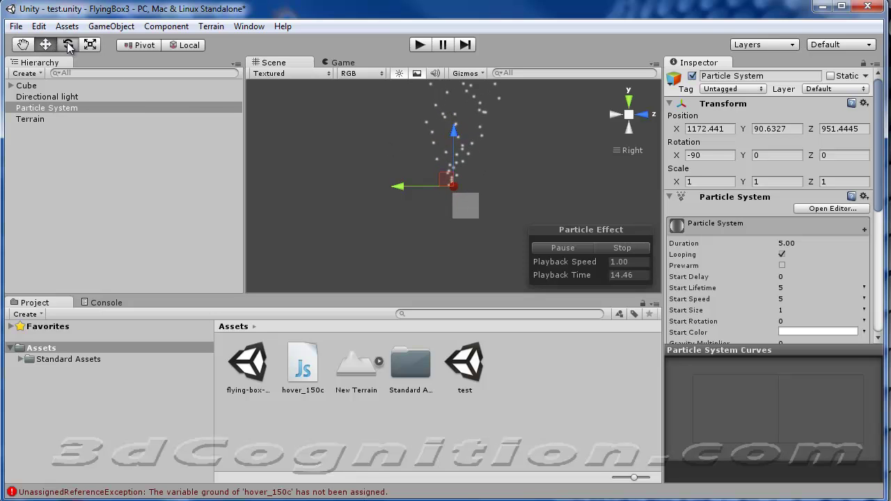
drag(424, 137, 320, 336)
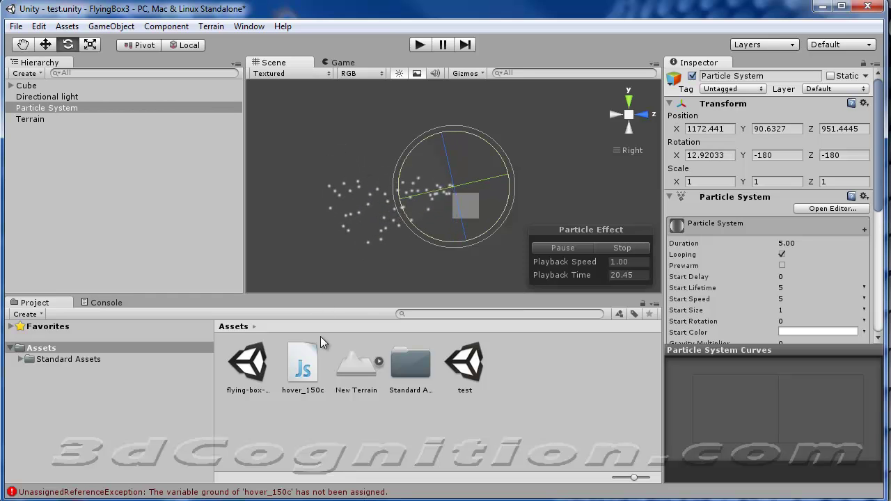
Move the Particle System beside the cube's rear face, to about Y 87.4 and Z 950.4
click(47, 43)
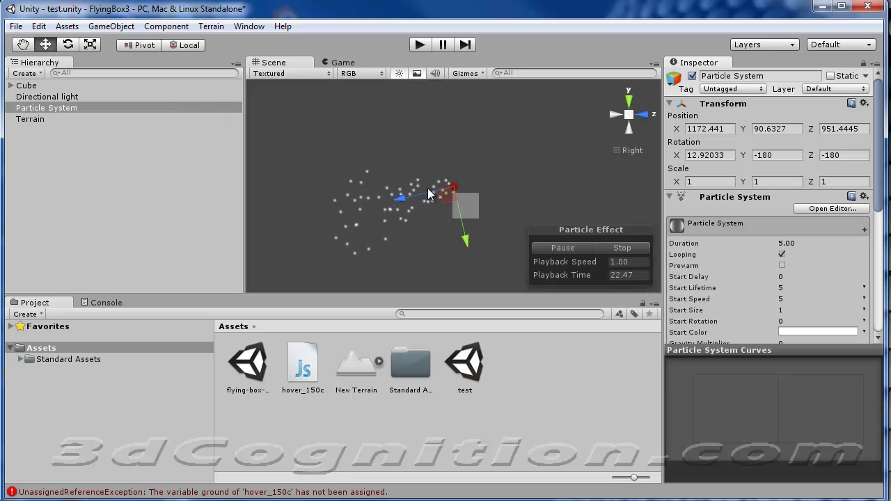
drag(427, 199, 441, 221)
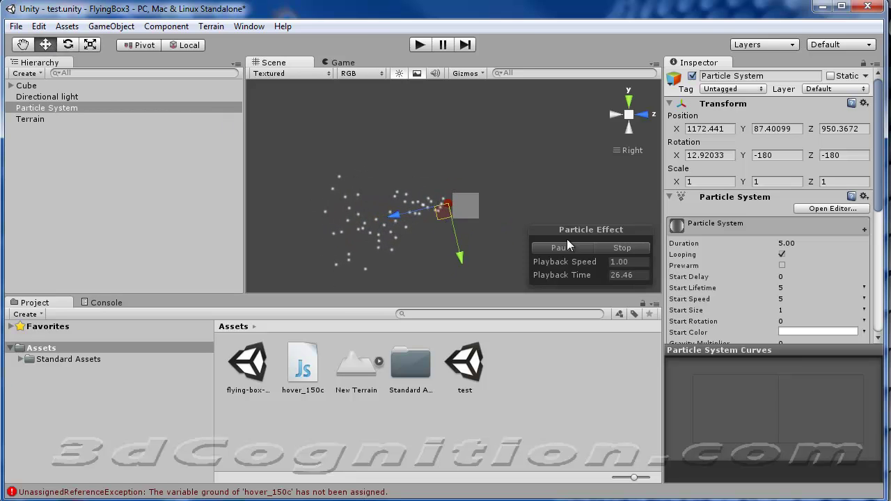
scroll(485, 220, up, 2)
middle_drag(487, 226, 517, 192)
scroll(510, 185, up, 2)
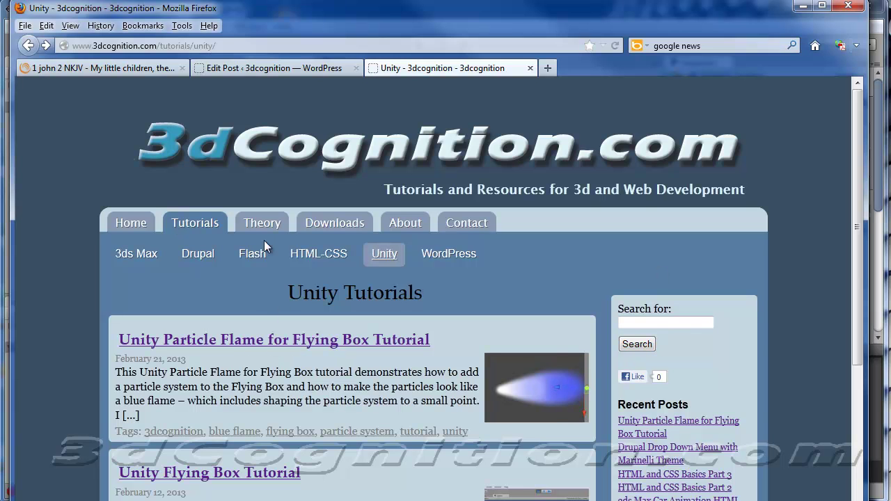
Open the Unity Particle Flame for Flying Box Tutorial in Firefox and review its particle system settings from Transform to the size curve
click(301, 342)
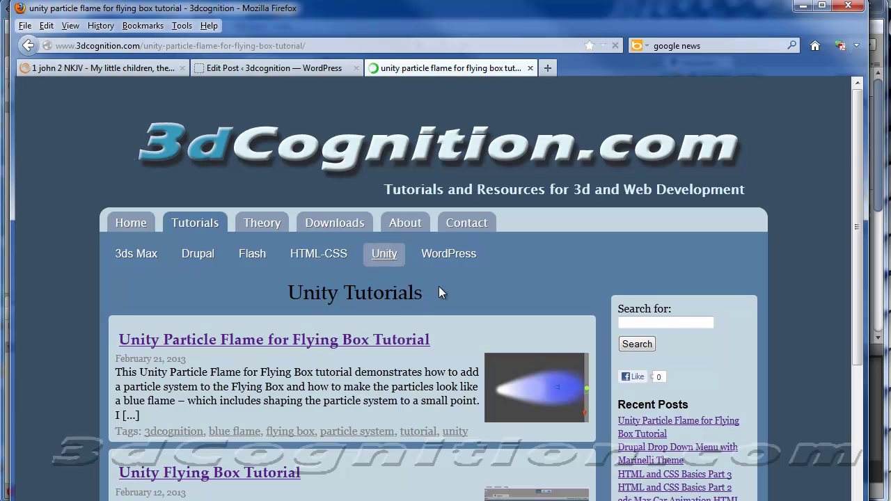
scroll(478, 314, down, 2)
scroll(478, 314, down, 15)
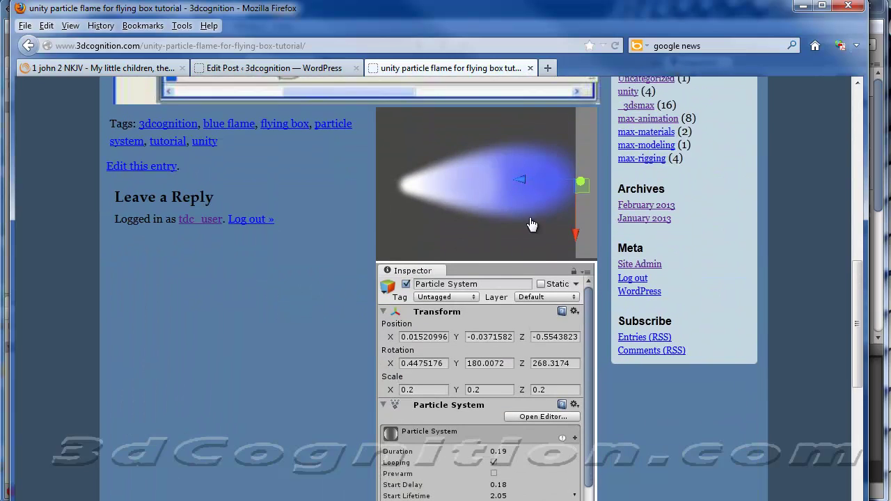
scroll(531, 224, down, 4)
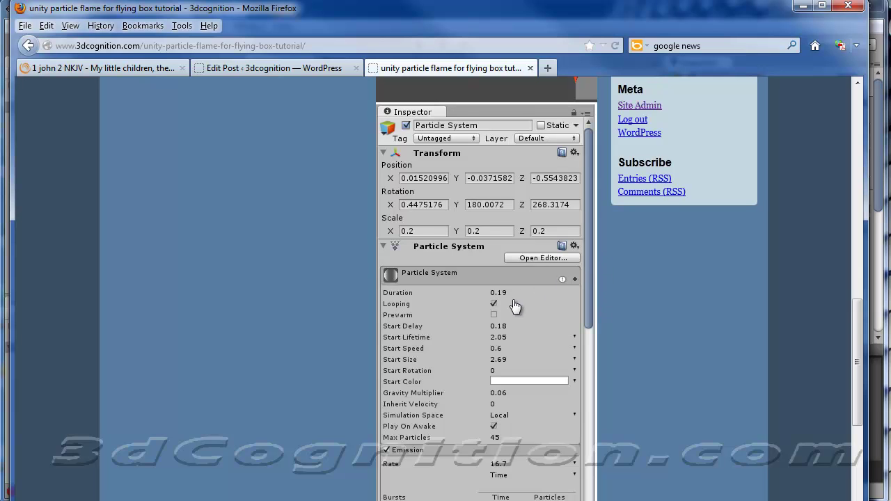
scroll(514, 307, down, 2)
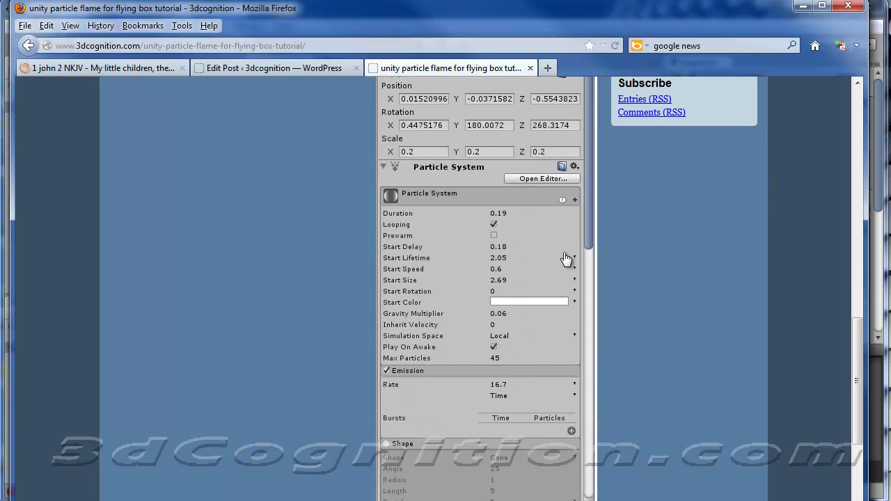
scroll(557, 270, down, 13)
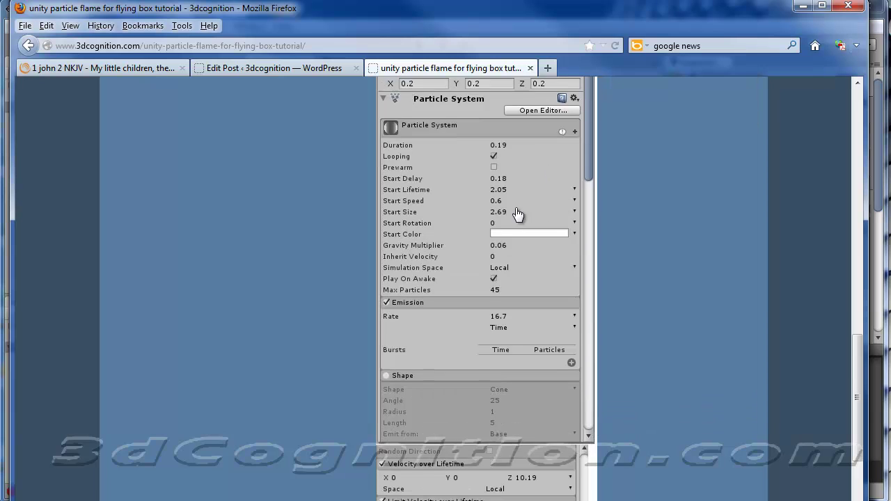
scroll(502, 275, down, 6)
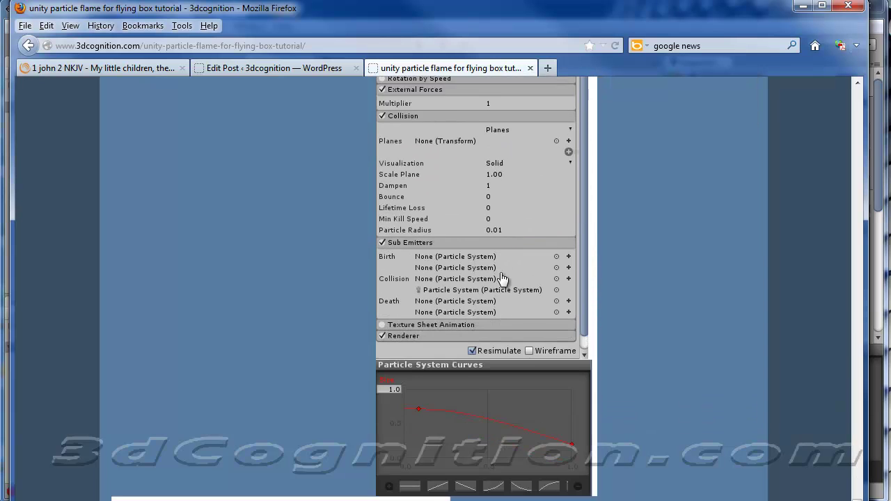
scroll(503, 278, up, 9)
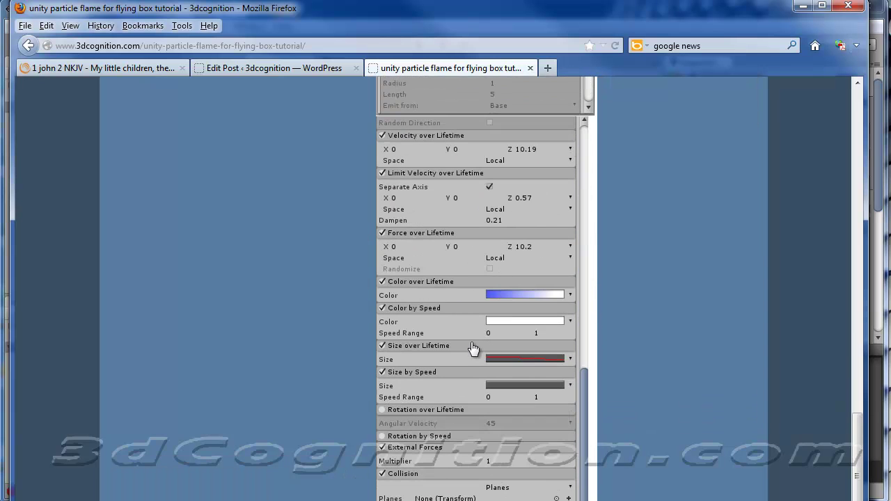
scroll(439, 369, down, 8)
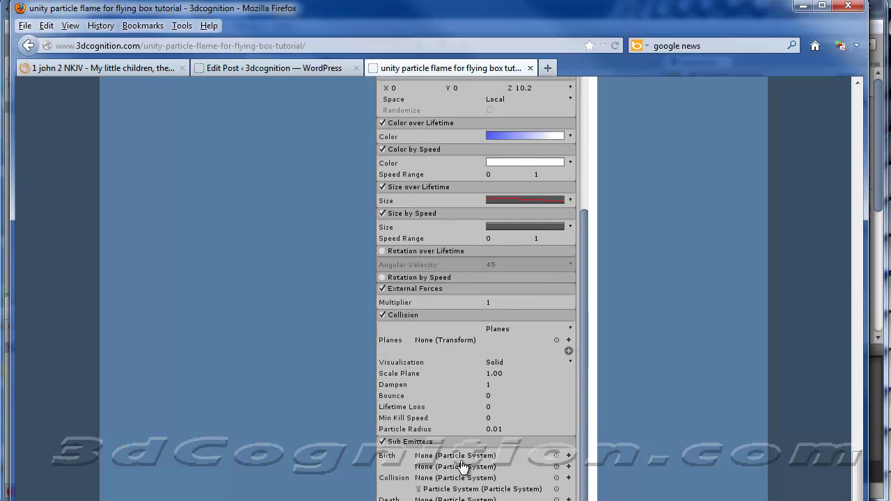
scroll(459, 480, up, 10)
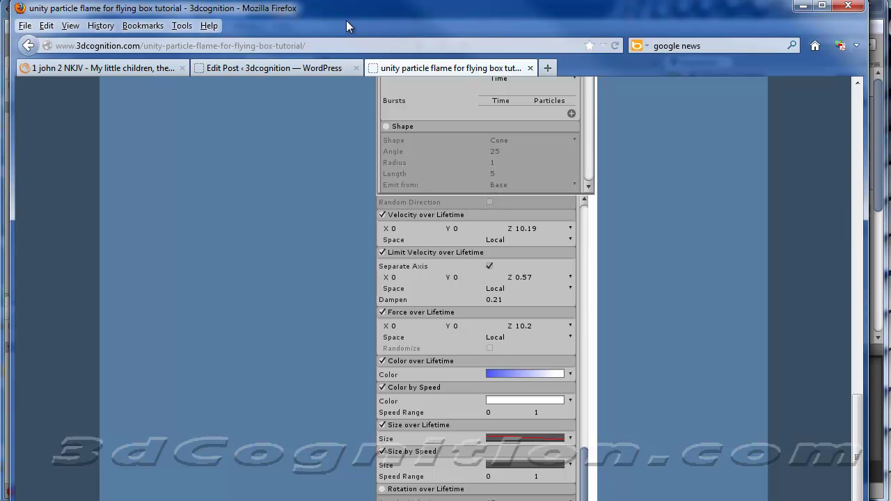
drag(381, 11, 638, 37)
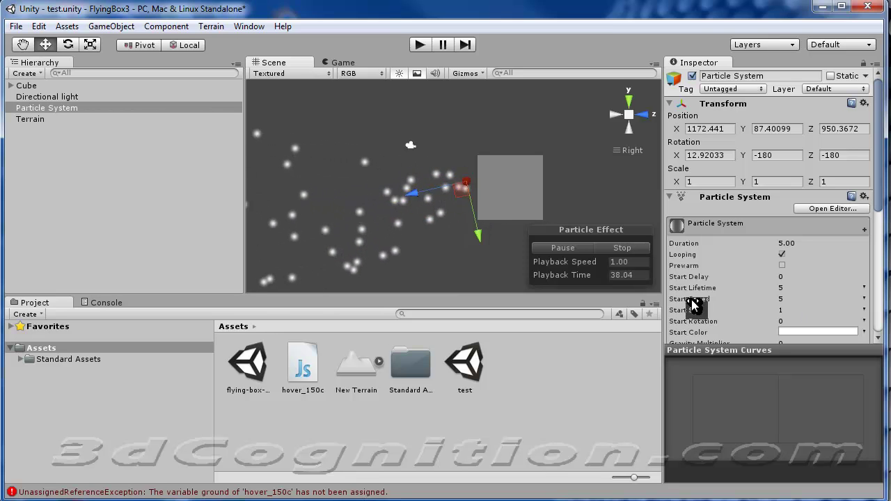
Increase the Particle System's Start Size to 2.22
drag(693, 309, 822, 310)
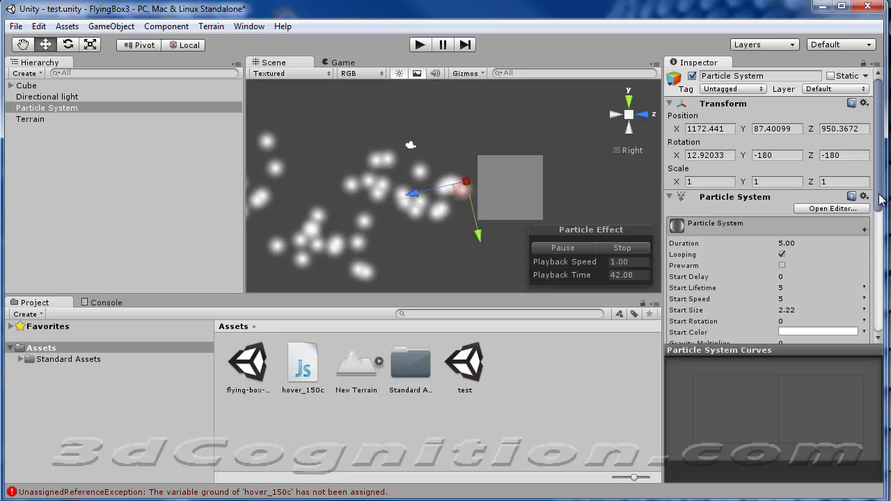
Enable the Particle System's Color over Lifetime module and expand its settings
scroll(787, 257, down, 10)
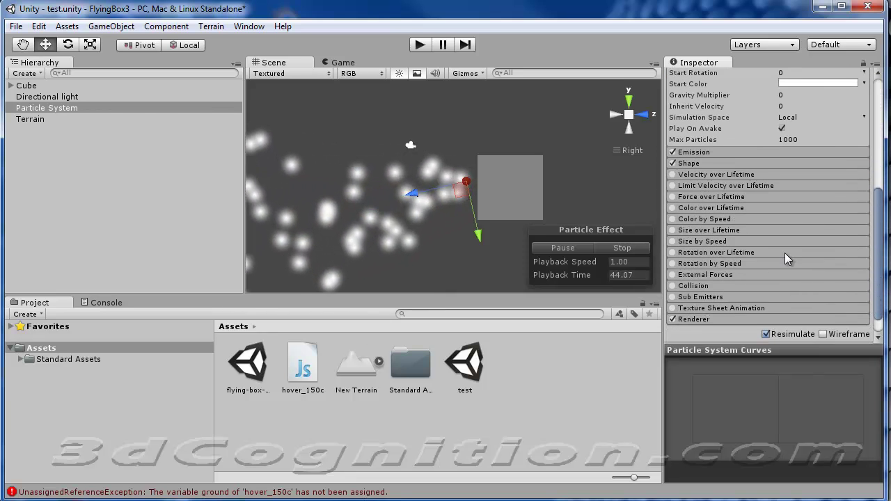
click(700, 206)
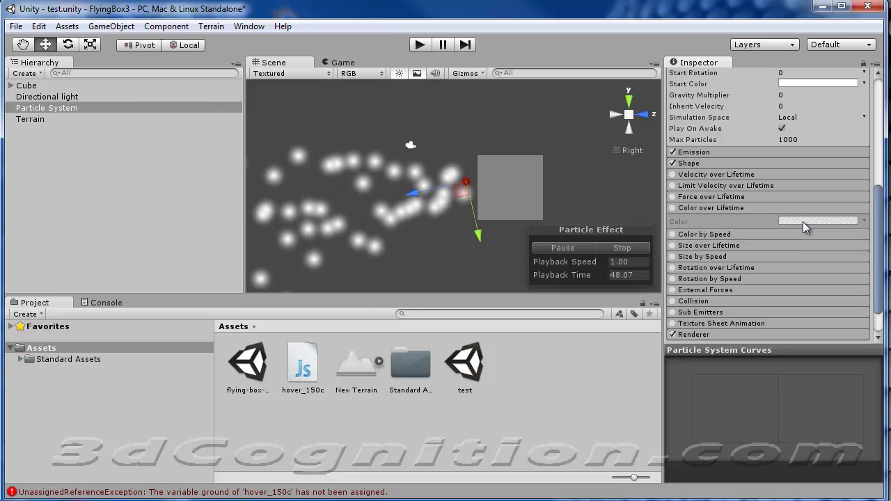
click(702, 207)
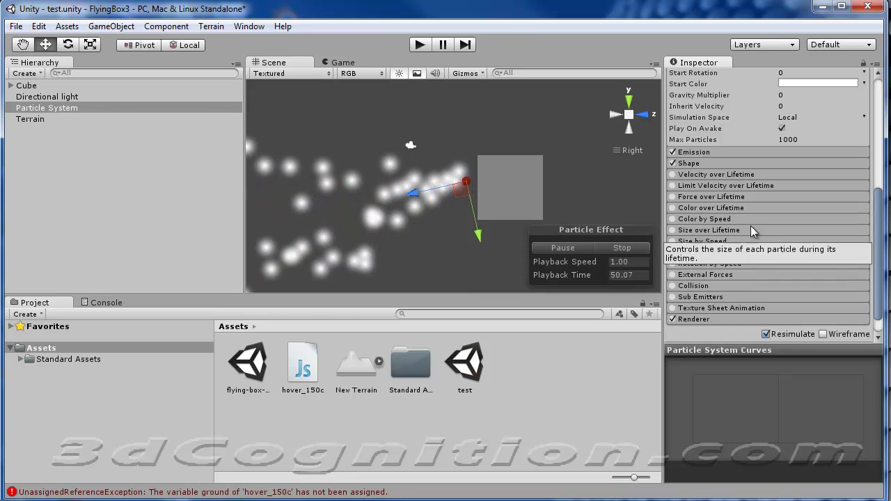
click(672, 207)
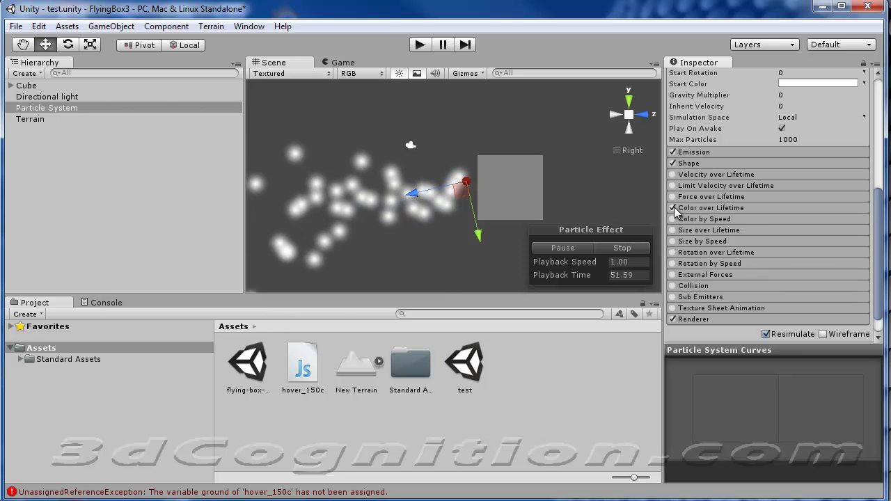
click(714, 210)
Set the start colour of the Color over Lifetime gradient to a medium blue that fades to white
click(804, 221)
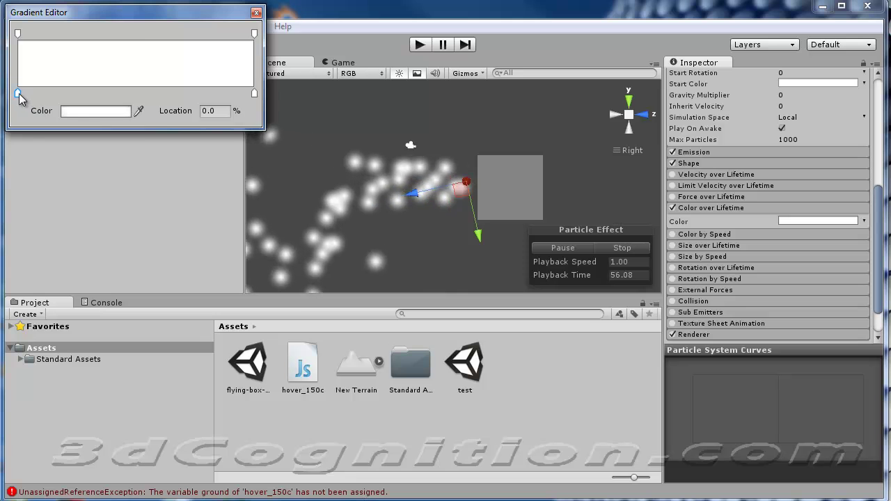
click(88, 110)
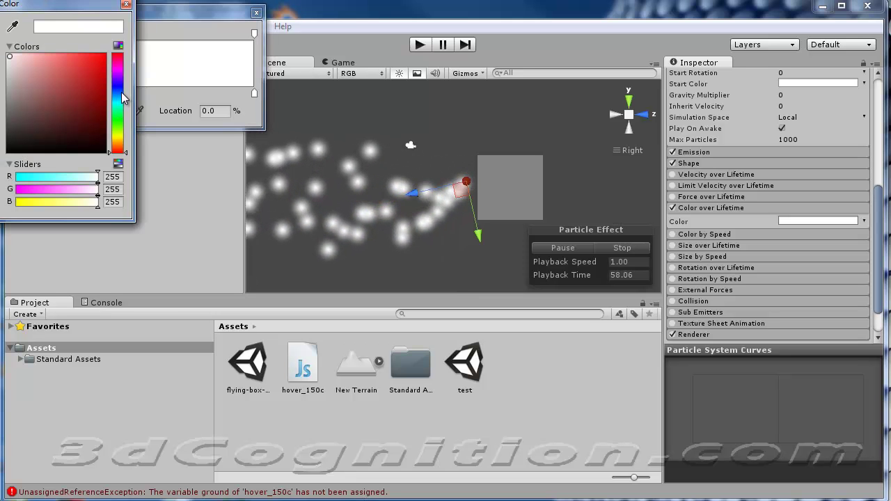
click(118, 90)
click(76, 63)
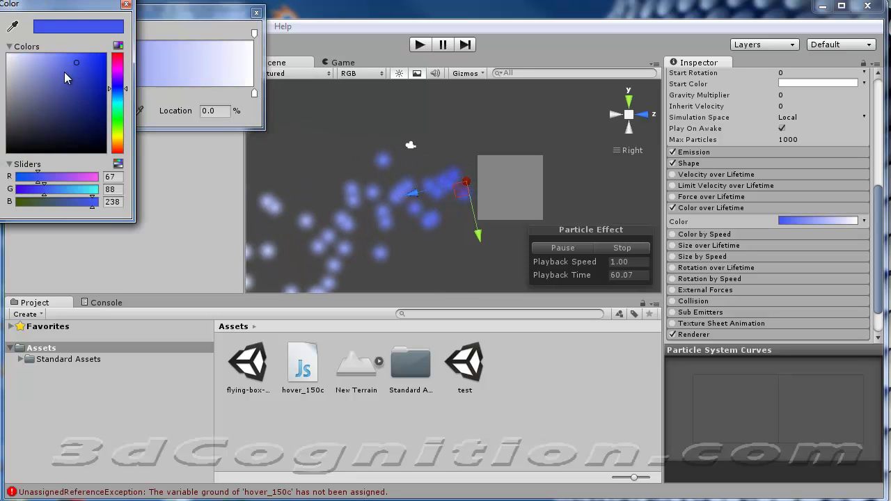
drag(64, 72, 70, 74)
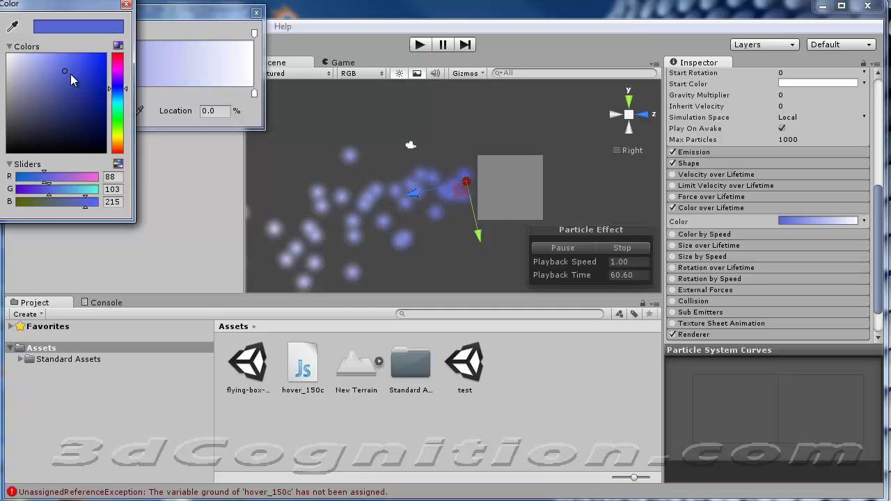
click(125, 6)
click(256, 12)
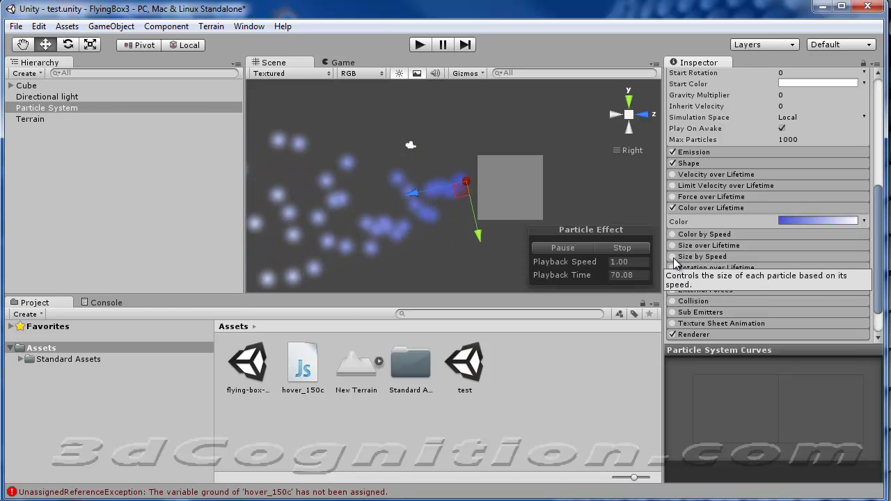
Disable the Shape module and rotate the Particle System to about X -0.73 so its stream runs level
click(673, 163)
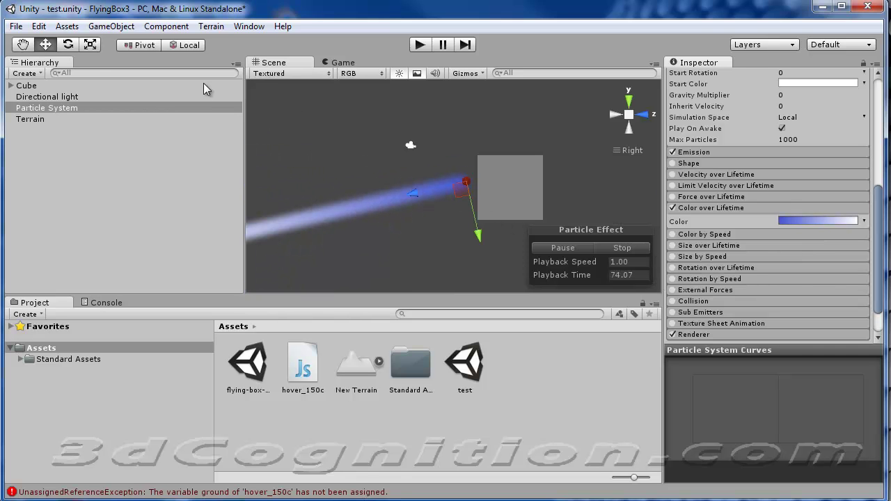
click(68, 45)
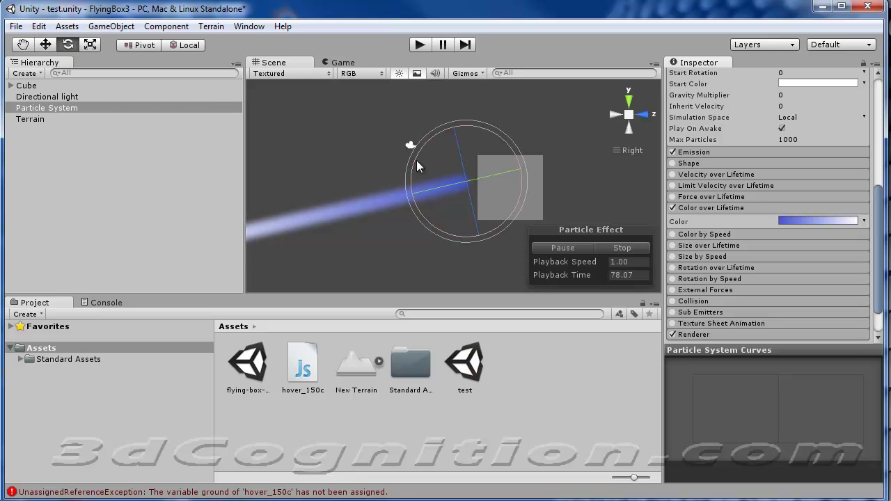
drag(416, 161, 433, 139)
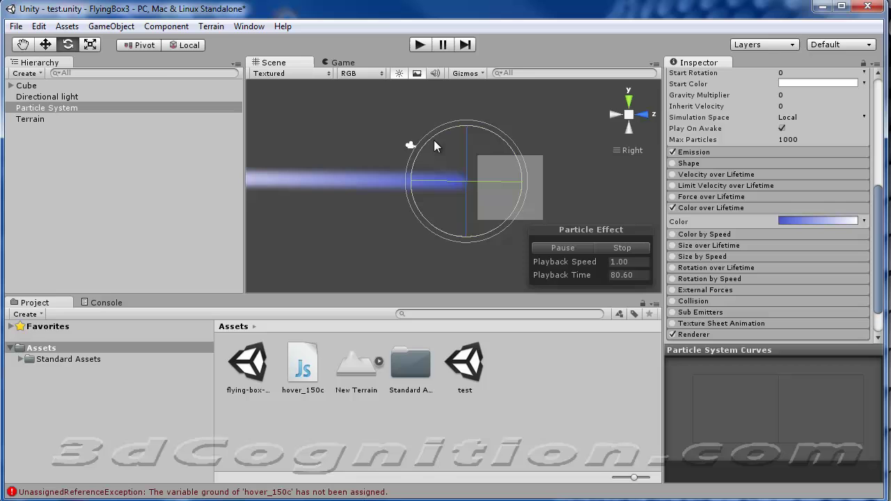
Move the Particle System against the cube's rear face, at about the face's mid-height
click(45, 44)
drag(427, 183, 443, 195)
drag(473, 242, 479, 248)
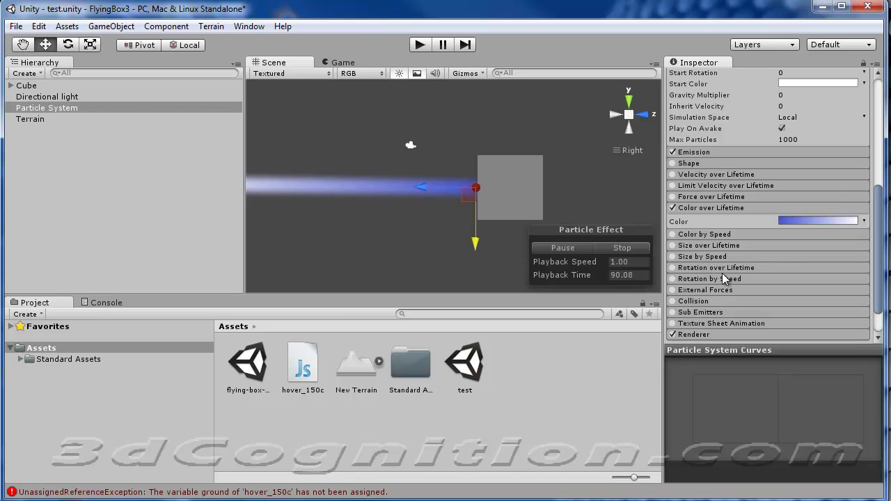
Enable Size over Lifetime and shape its size curve to fall from about 0.8 at the start to about 0.1 at the end
click(672, 246)
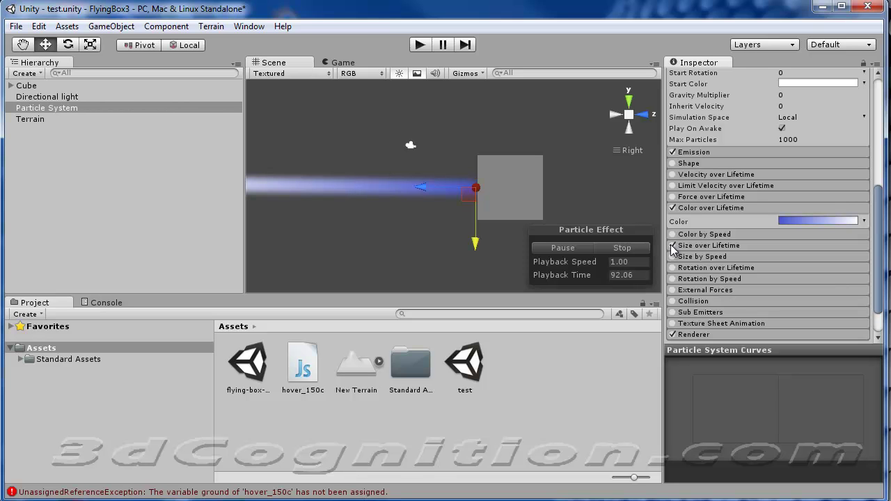
click(705, 245)
click(818, 258)
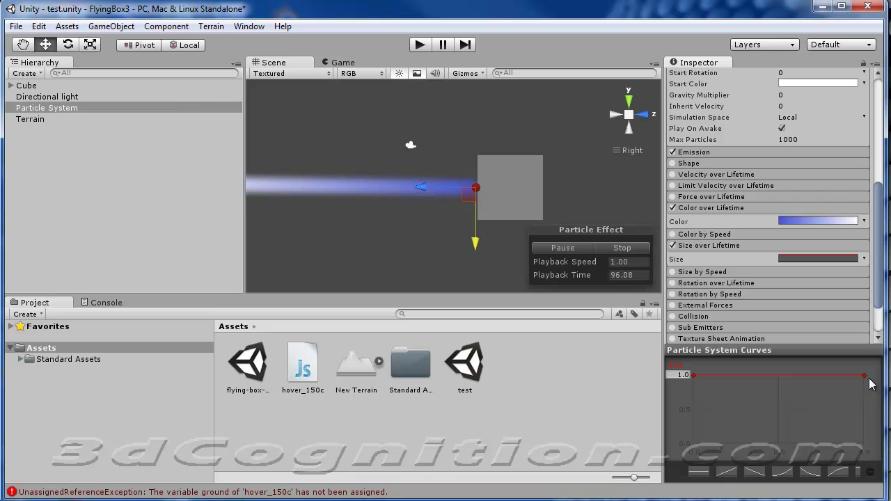
drag(864, 378, 869, 418)
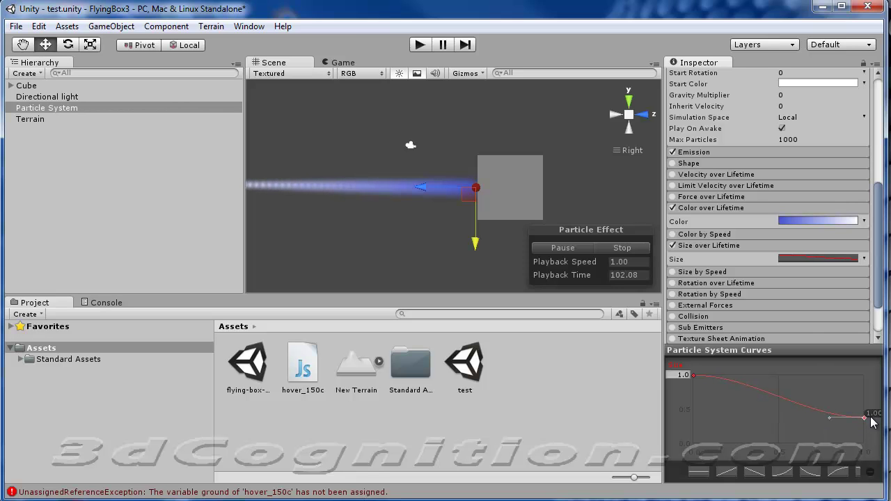
drag(694, 376, 694, 387)
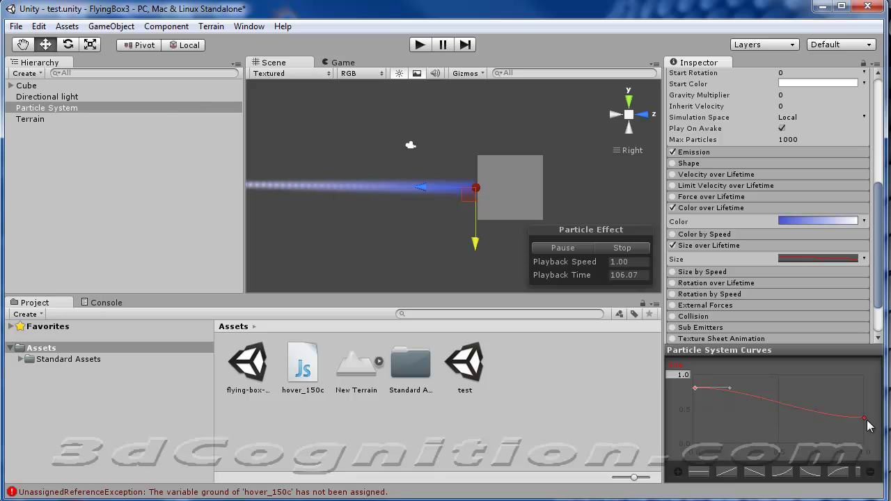
drag(869, 419, 829, 426)
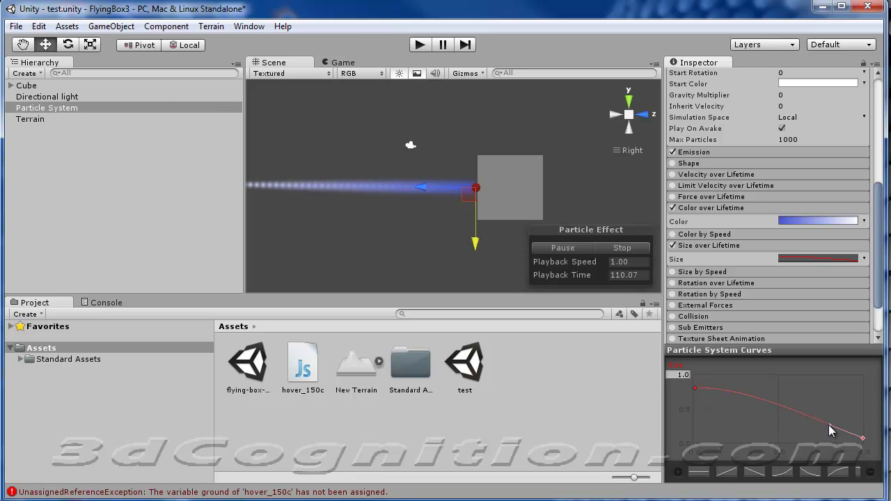
click(694, 387)
mouse_move(728, 387)
mouse_down()
mouse_move(728, 398)
mouse_move(737, 395)
mouse_up()
Enable Force over Lifetime and set its Z force to -1.2
click(671, 197)
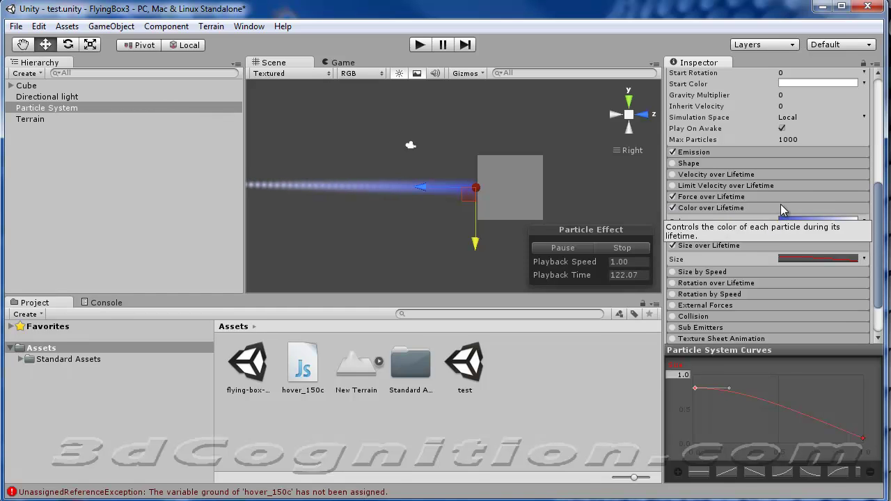
click(776, 195)
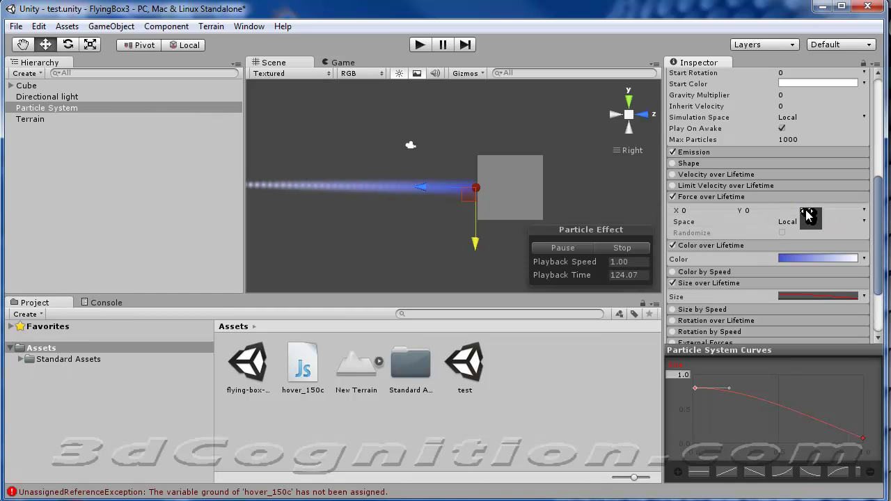
drag(805, 212, 782, 209)
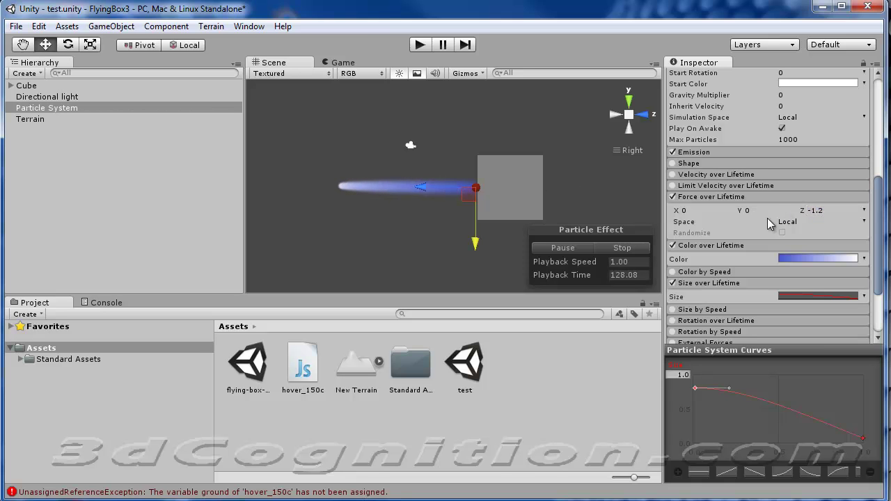
Increase the Particle System's Start Size to 3.76
scroll(763, 170, up, 8)
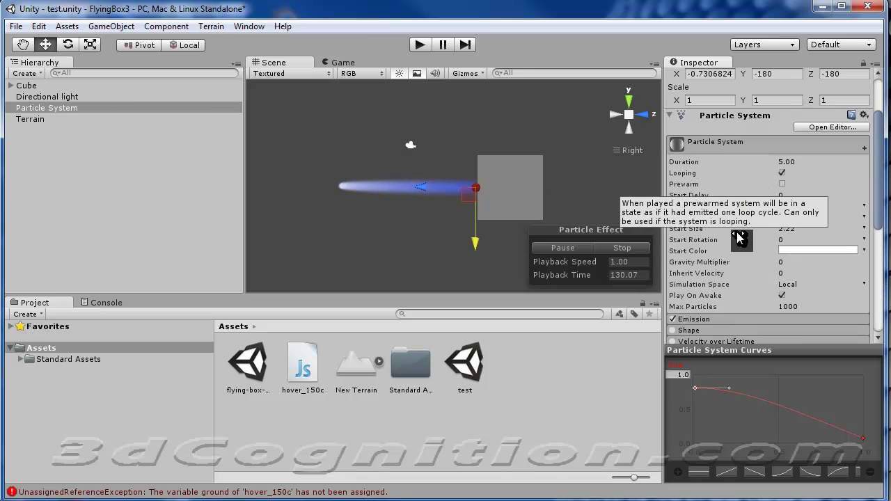
drag(782, 232, 816, 233)
scroll(828, 267, down, 3)
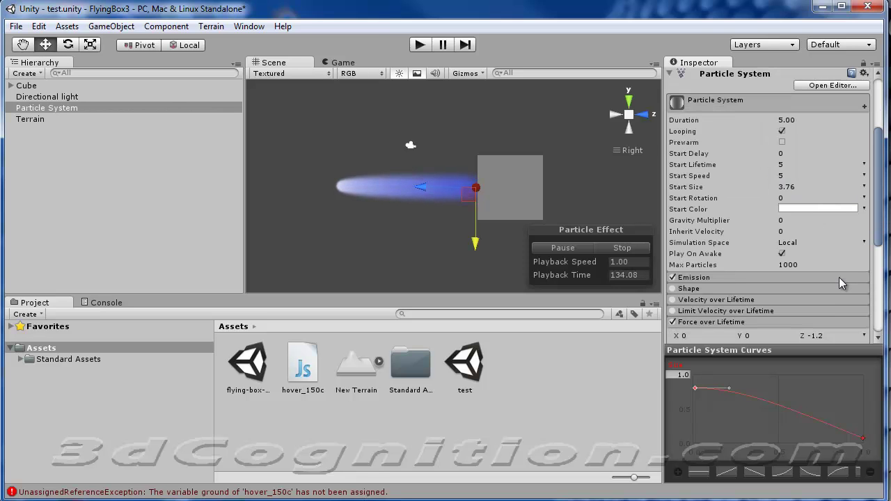
click(756, 322)
click(758, 321)
Lower the end of the size curve to about zero and nudge the Particle System slightly down on the cube's rear face
scroll(758, 322, down, 10)
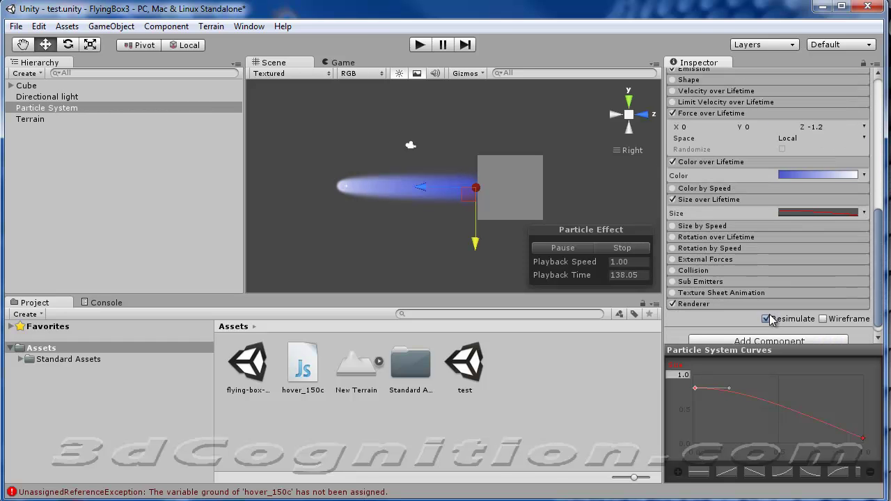
scroll(705, 198, up, 1)
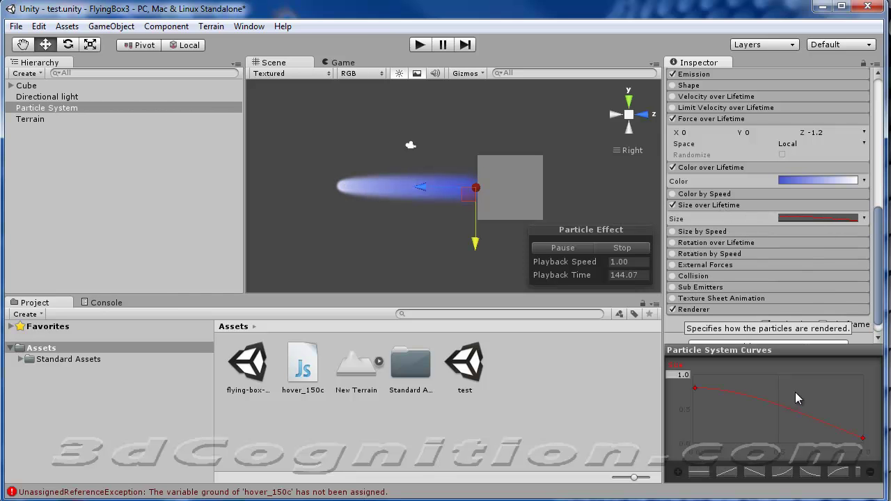
double_click(831, 429)
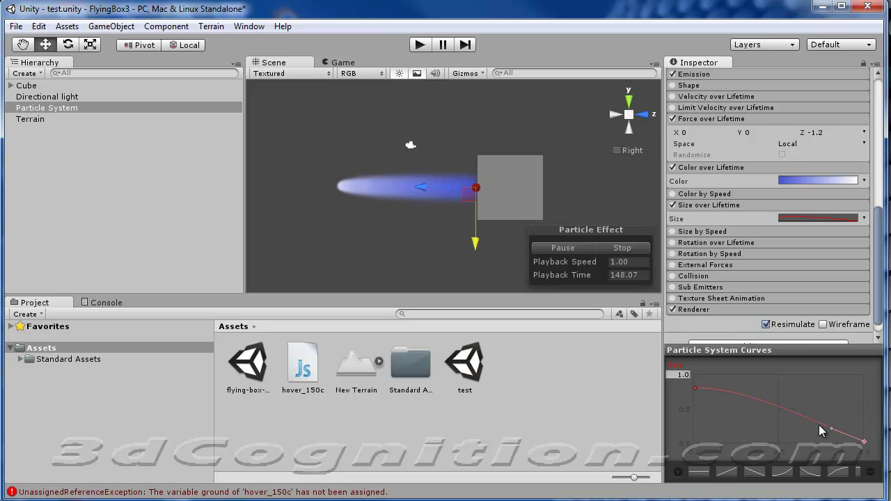
drag(831, 429, 831, 434)
mouse_move(479, 245)
mouse_down()
mouse_move(478, 237)
mouse_move(473, 249)
mouse_up()
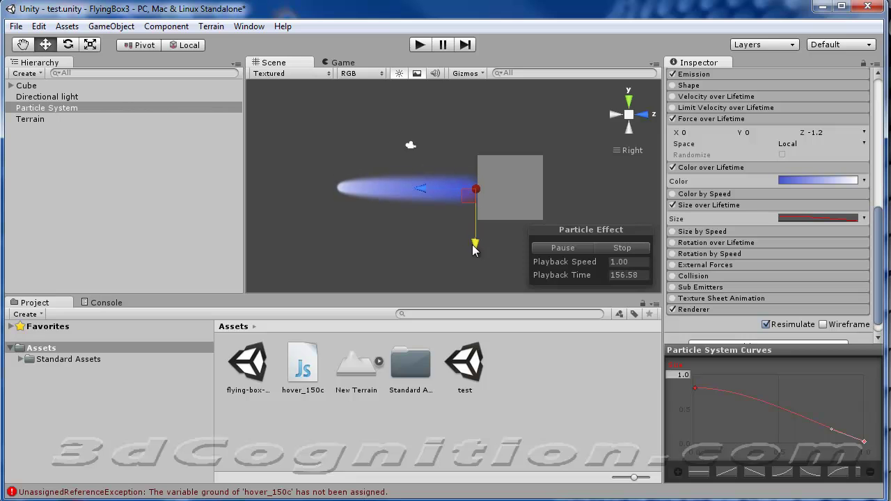
Duplicate the Particle System and rotate the copy about 90 degrees so its flame points straight down
right_click(54, 113)
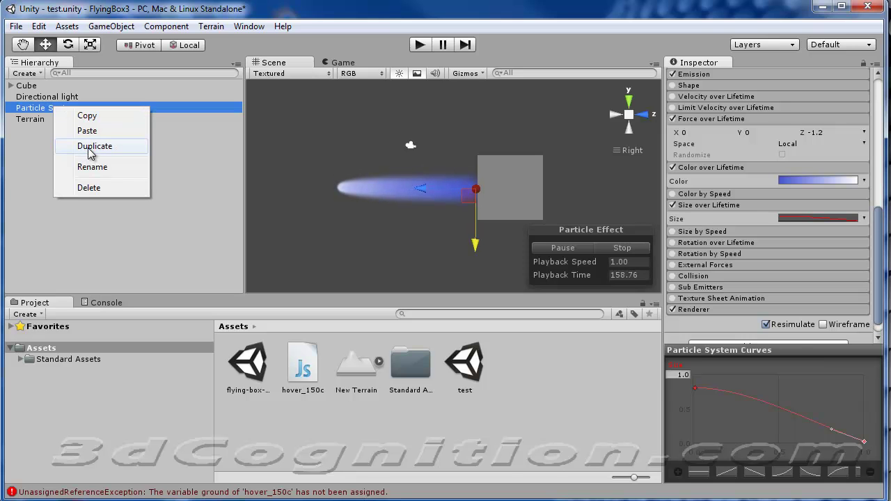
click(87, 148)
click(50, 120)
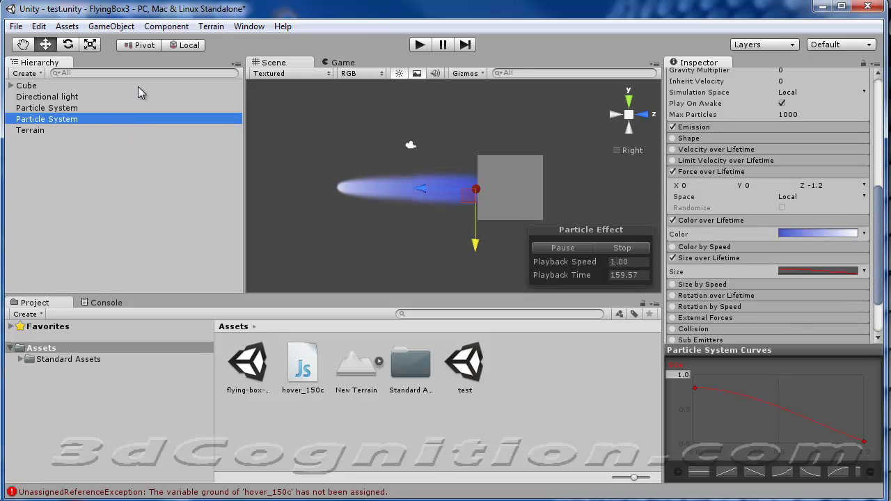
click(71, 46)
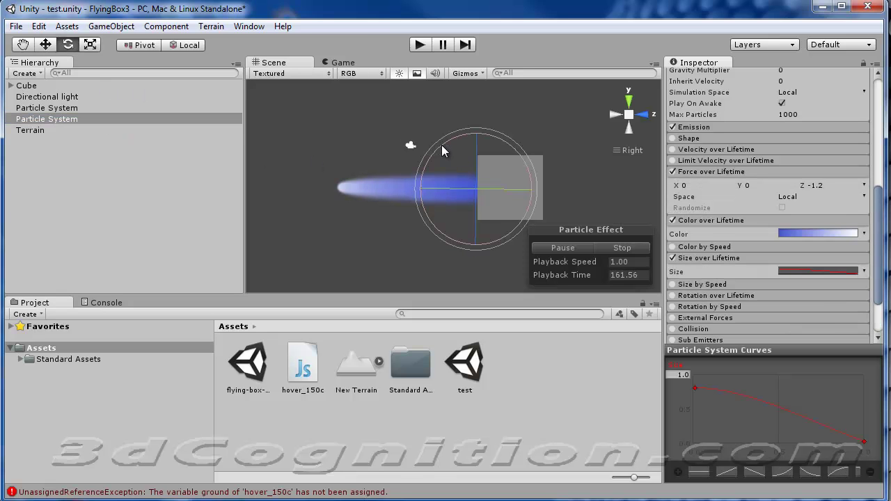
drag(442, 147, 232, 149)
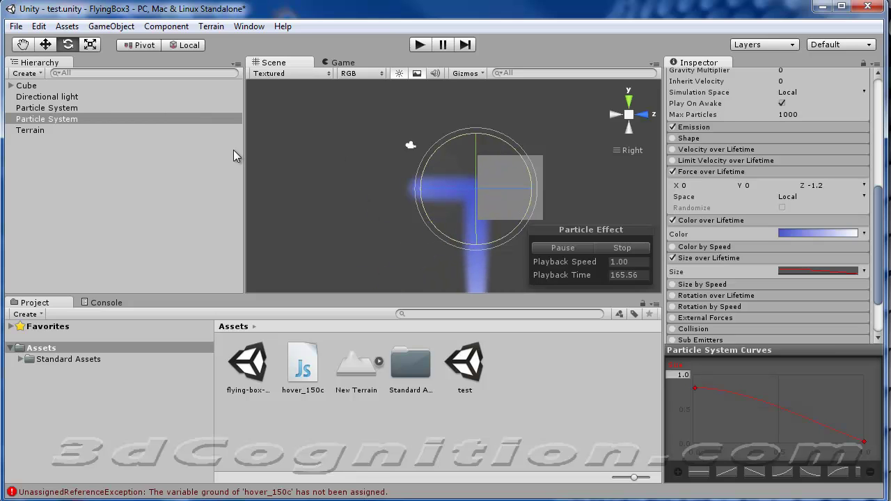
Move the downward flame to the middle of the cube's underside
click(45, 44)
drag(527, 194, 559, 197)
drag(509, 247, 512, 277)
In the top view, shift the rear flame along X to the middle of the cube's rear face
click(454, 190)
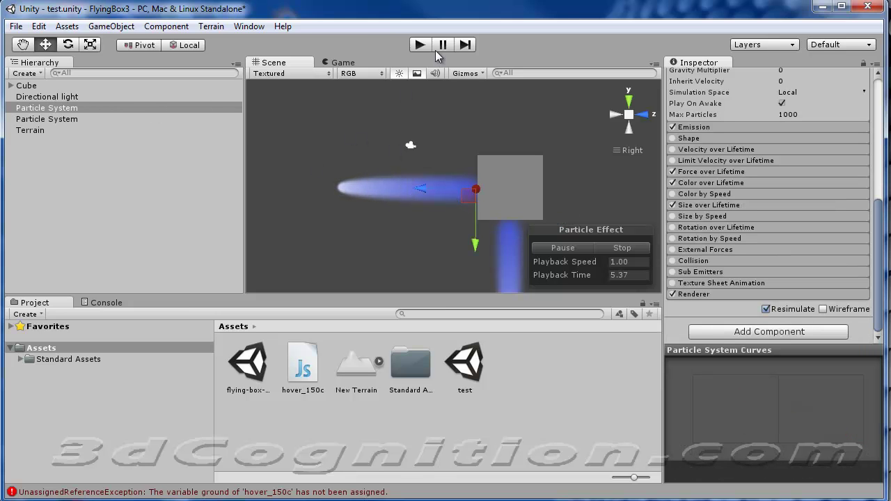
click(629, 103)
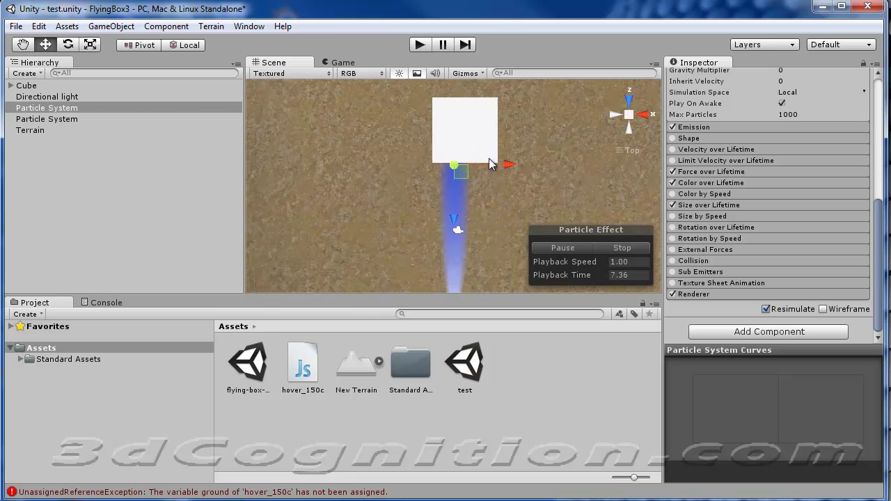
drag(508, 165, 516, 167)
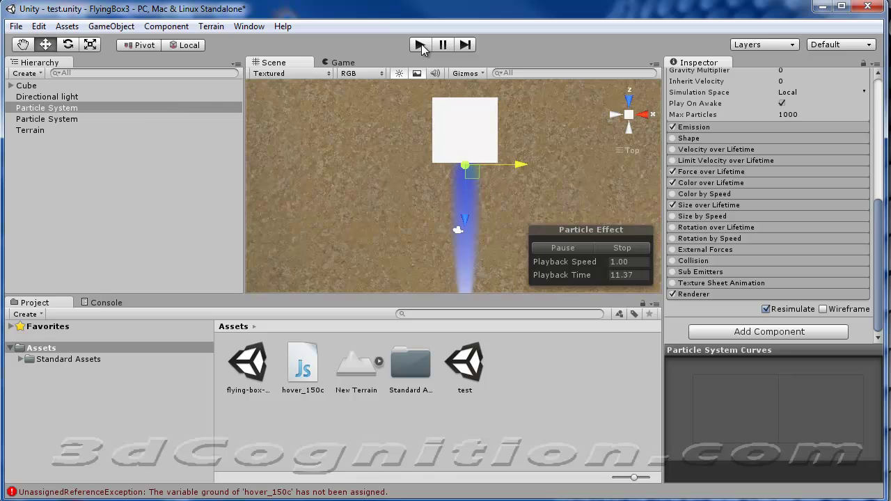
Make both Particle Systems children of the flying box's Cube and run the game briefly to check the flames
click(35, 110)
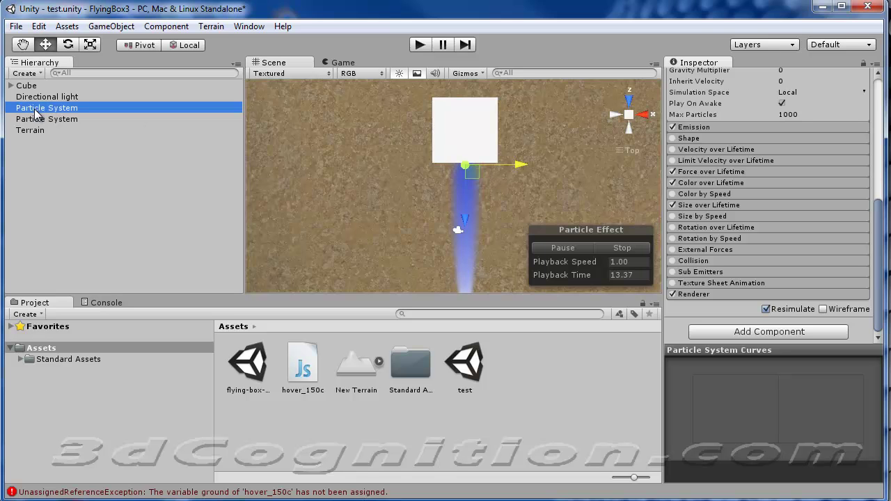
drag(35, 113, 28, 86)
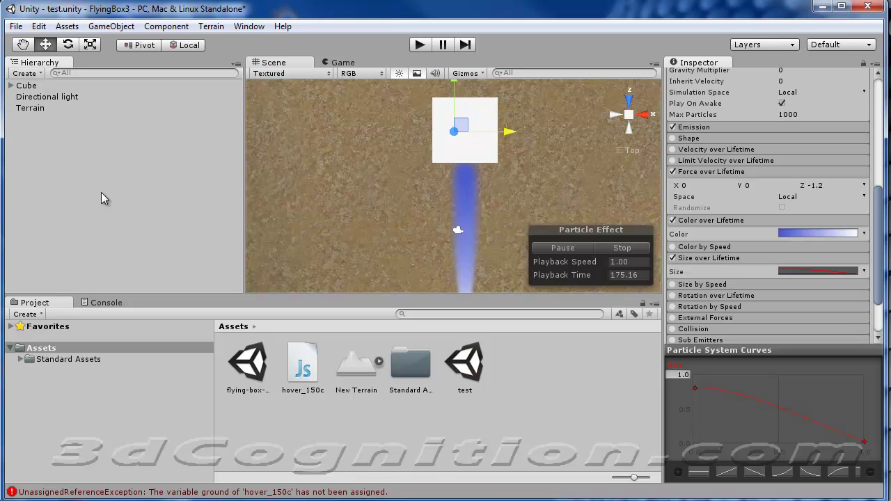
click(420, 45)
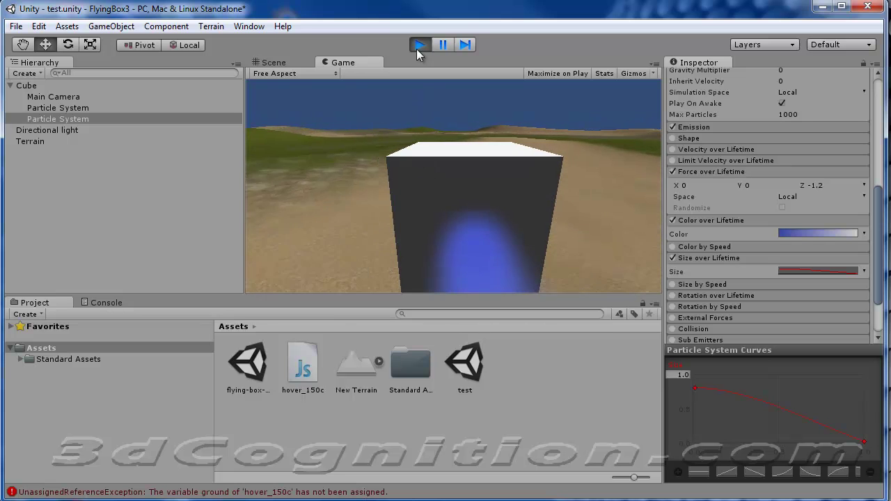
click(420, 44)
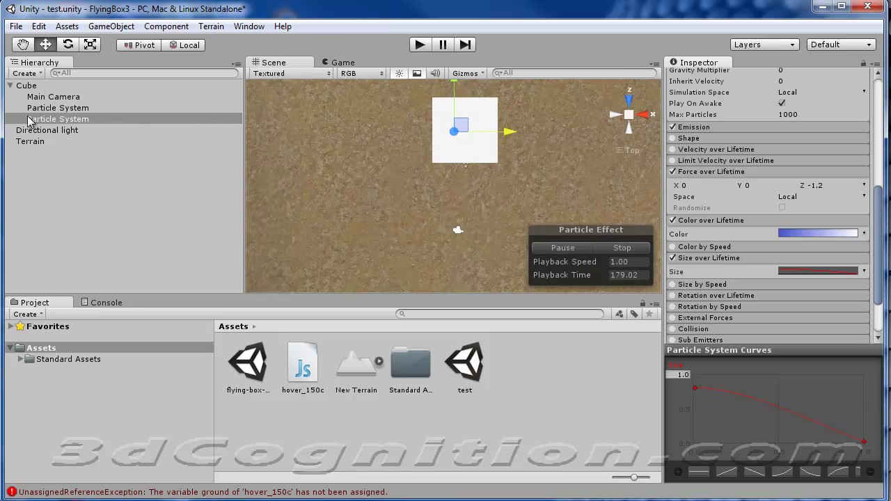
Move the Main Camera back behind the cube to about X -0.02, Y 0.90, Z -2.27 and play-test the view
click(62, 98)
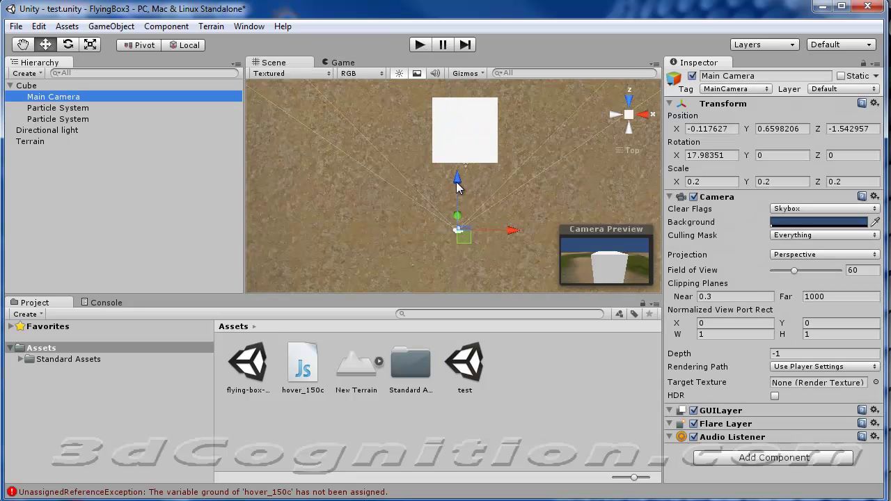
drag(457, 192, 518, 278)
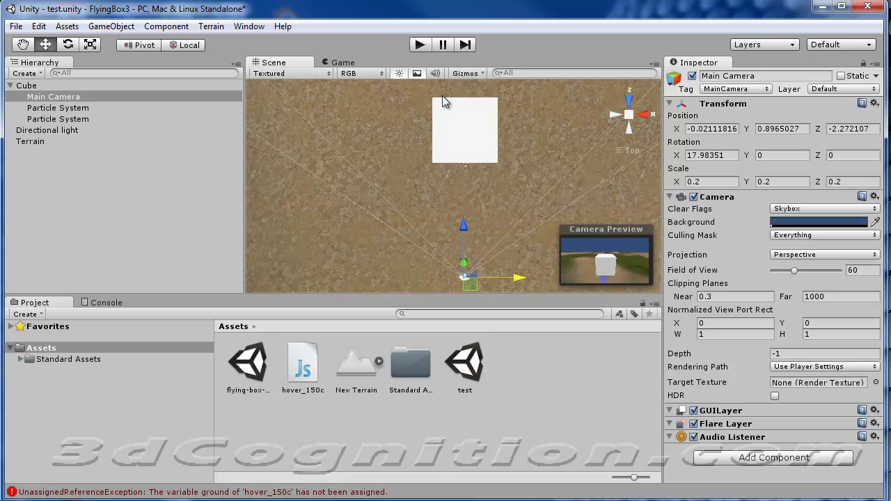
click(418, 49)
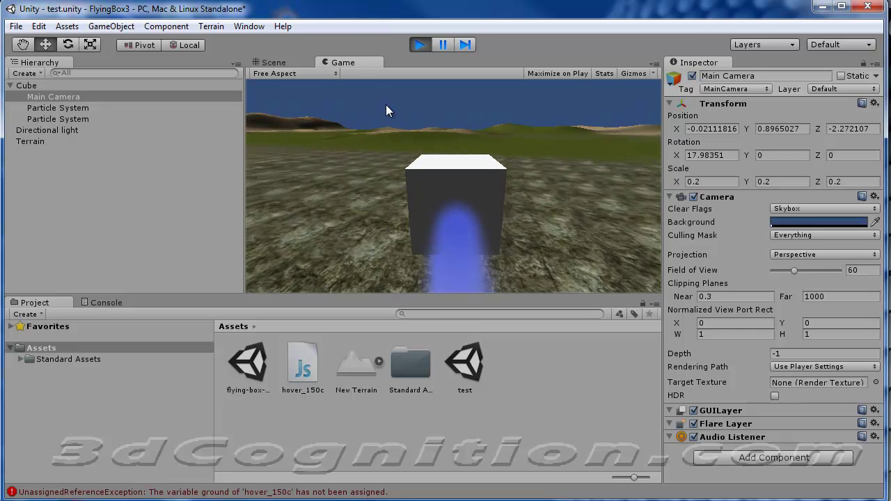
click(420, 46)
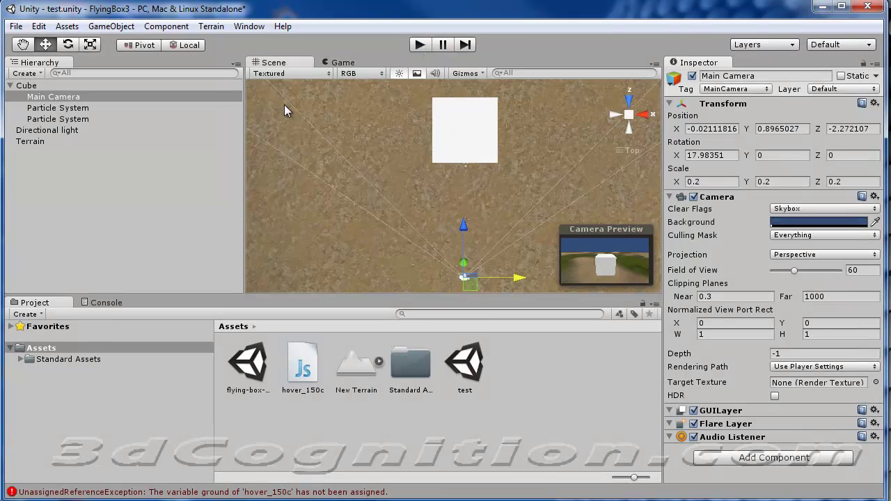
Create a new cube game object in the scene near the flying box
click(647, 114)
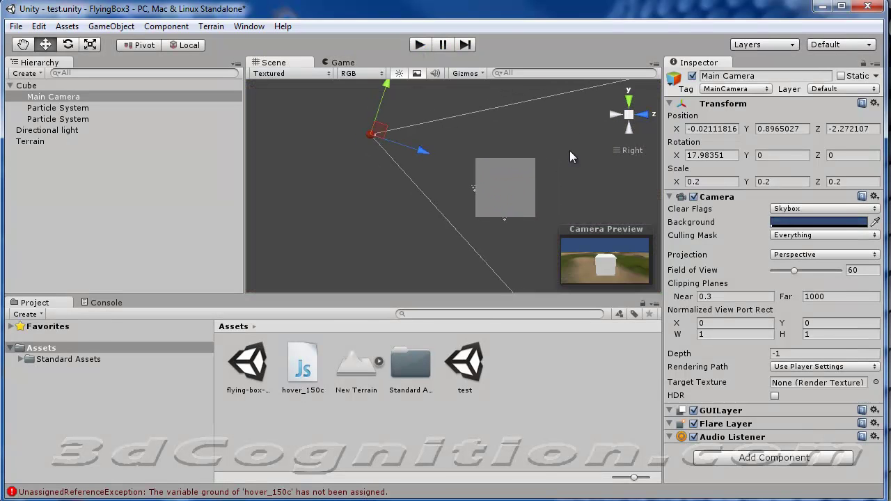
scroll(547, 167, down, 5)
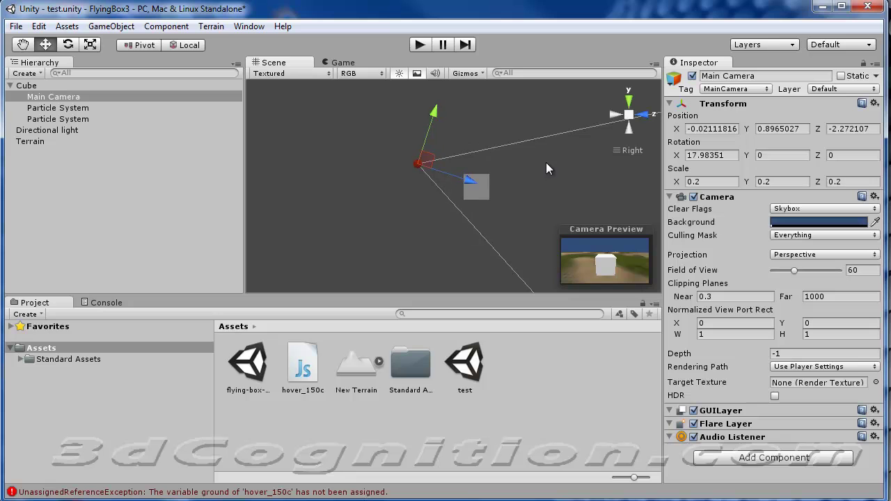
scroll(545, 167, down, 1)
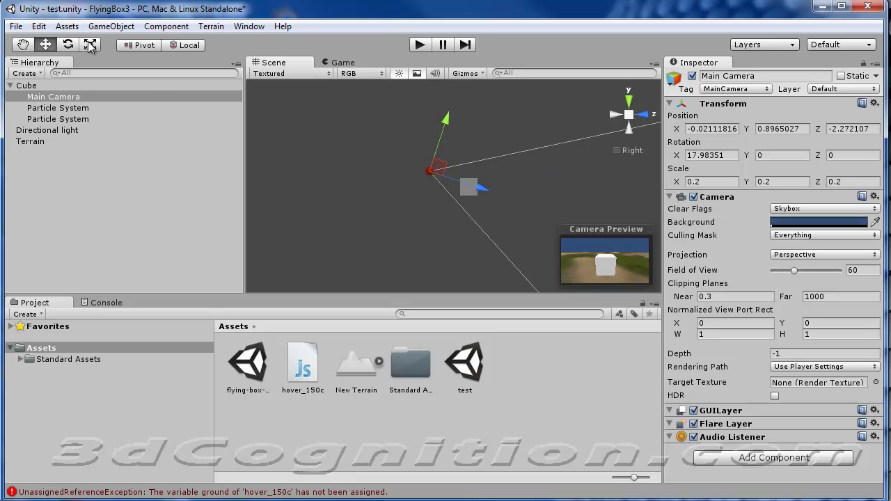
click(111, 27)
mouse_move(139, 57)
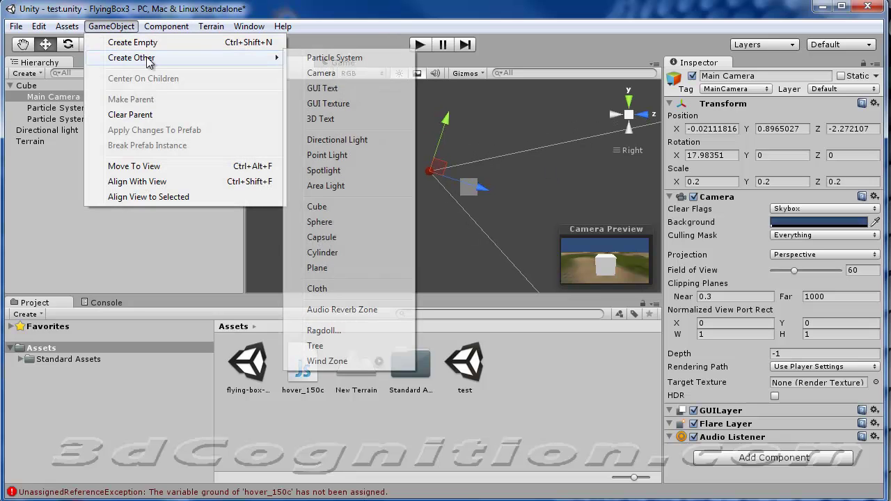
click(328, 207)
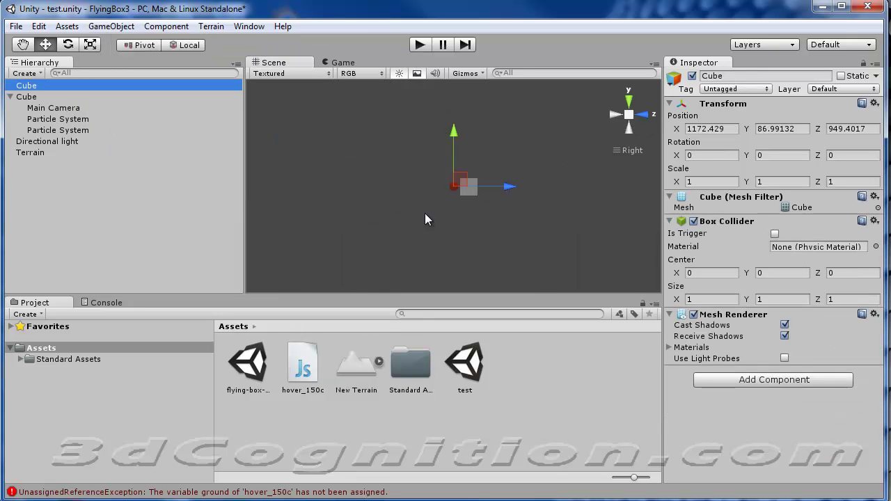
Set the new cube's scale to X 10, Y 10 and Z 50
click(717, 179)
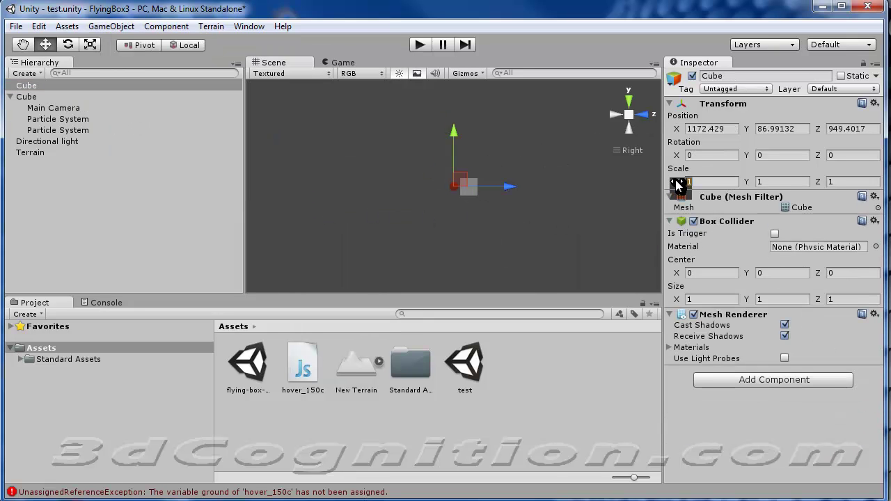
text(10)
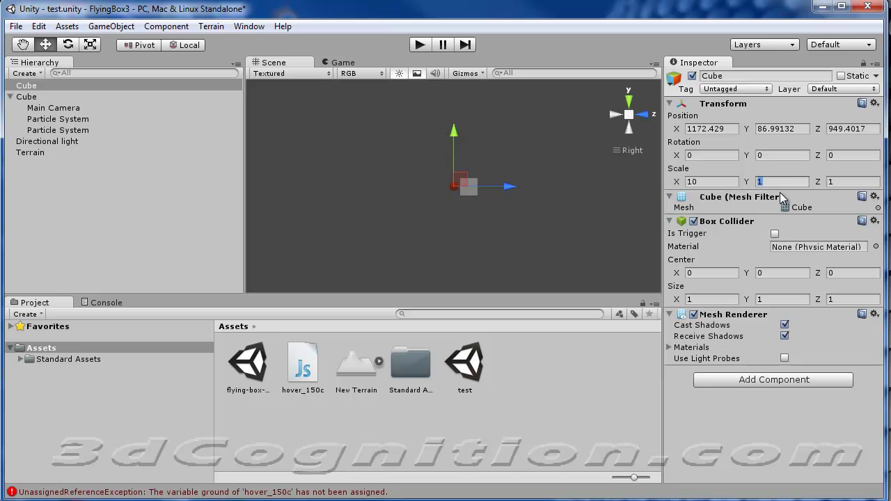
click(672, 181)
click(765, 181)
text(10)
click(818, 185)
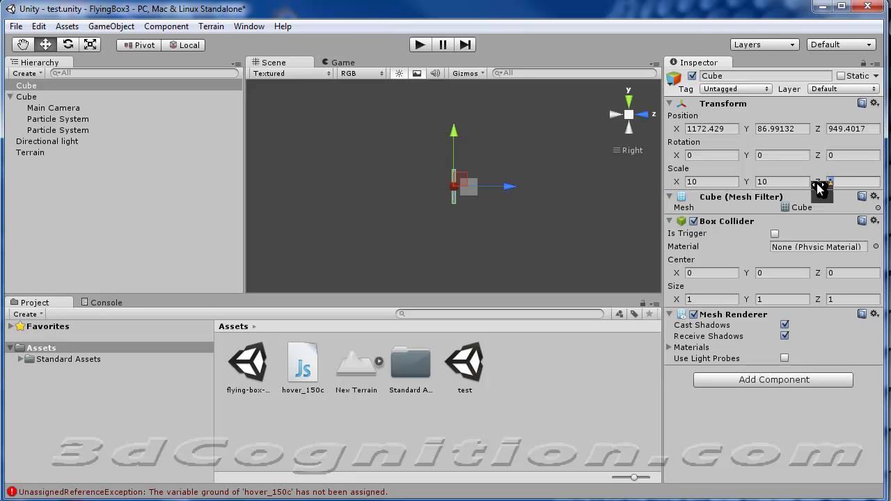
text(50)
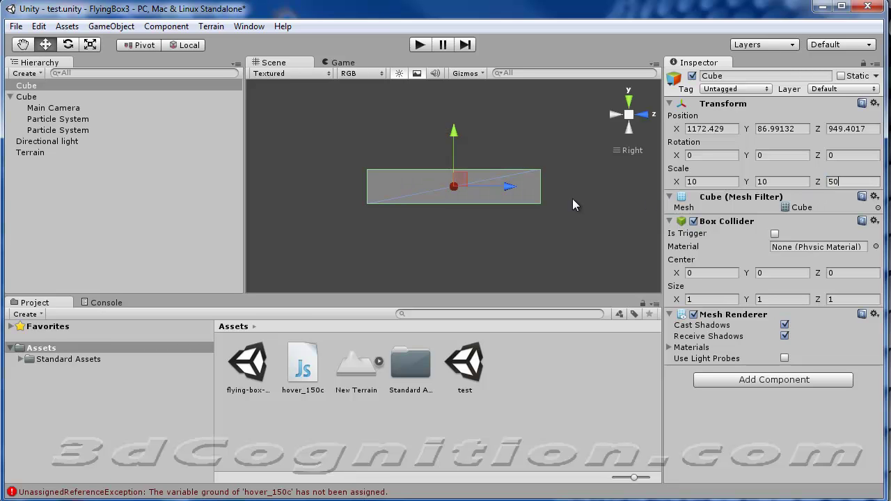
Scale the new cube to X 20, Y 50 and Z 20, making a tall block, and play-test the scene
middle_drag(576, 194, 564, 175)
scroll(563, 171, down, 5)
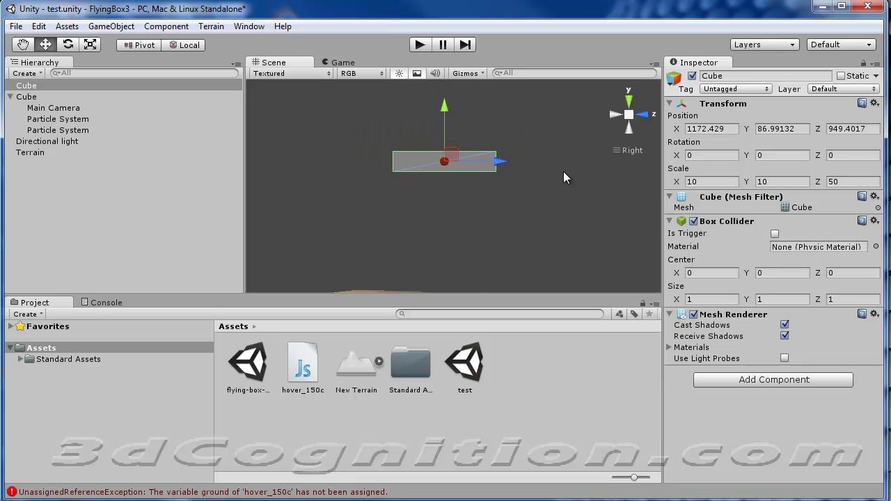
click(779, 181)
text(50)
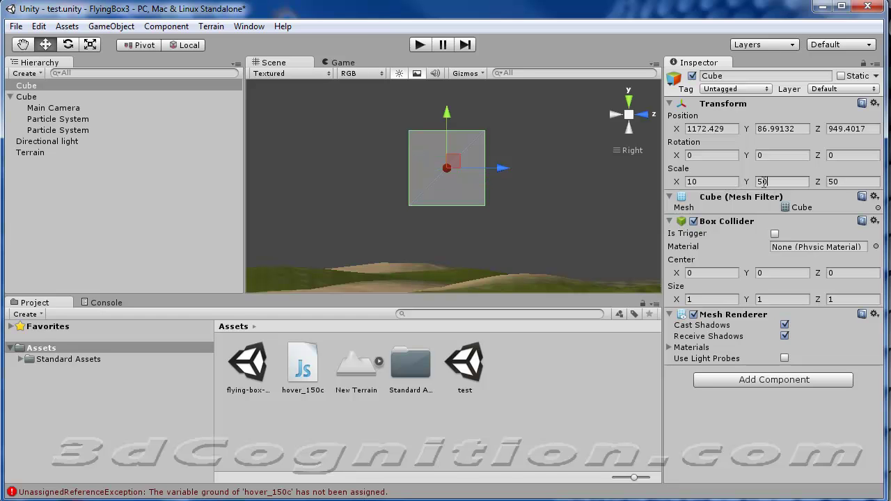
click(853, 182)
text(20)
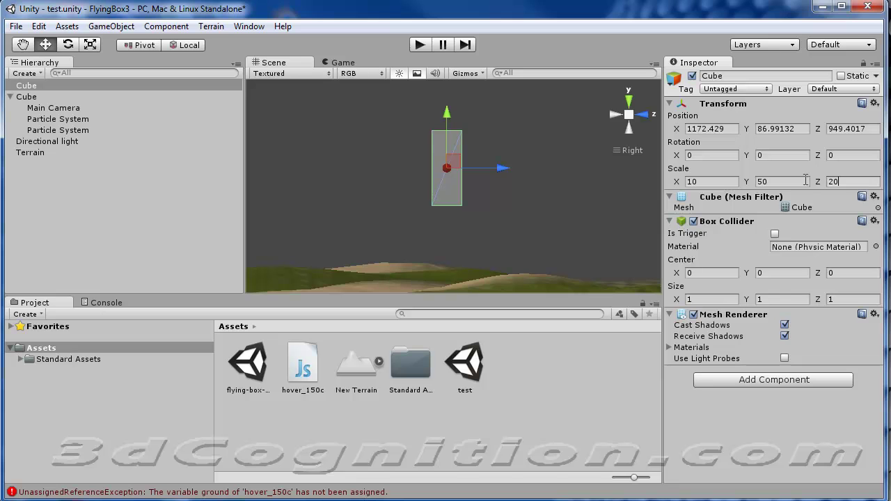
click(687, 183)
text(20)
click(420, 45)
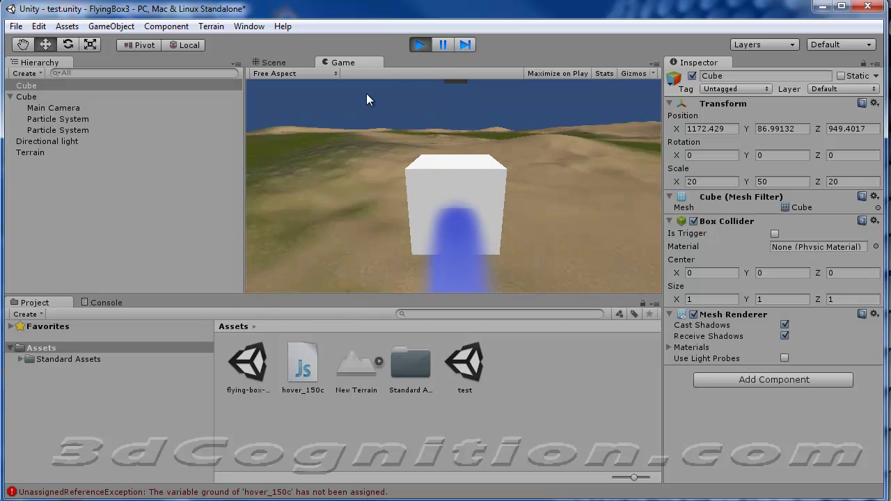
click(419, 45)
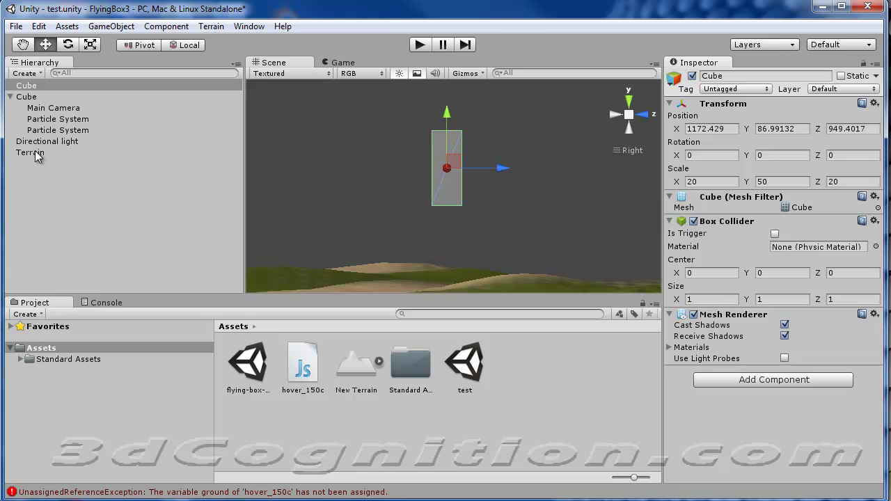
Add a Rigidbody physics component to the tall block
click(28, 86)
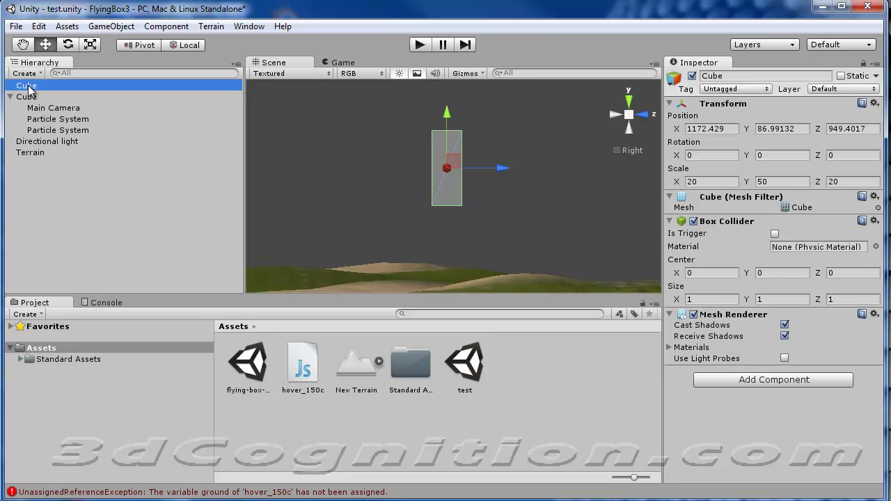
click(164, 28)
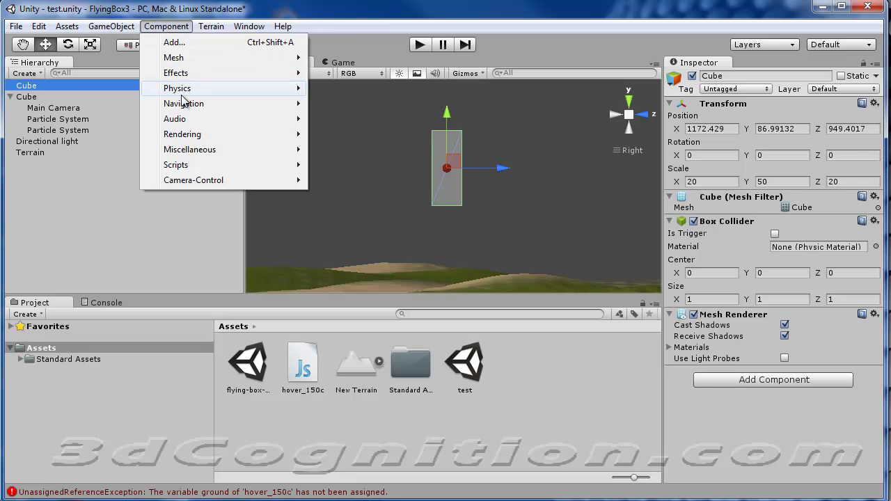
mouse_move(185, 94)
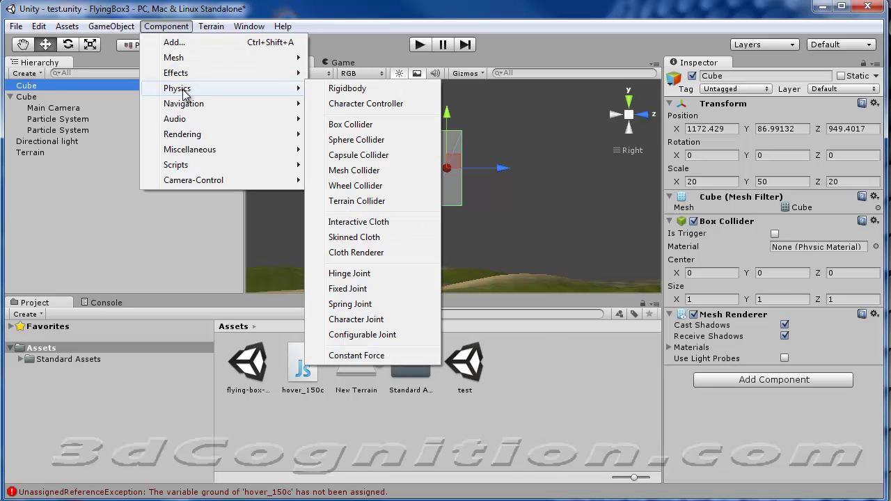
click(374, 91)
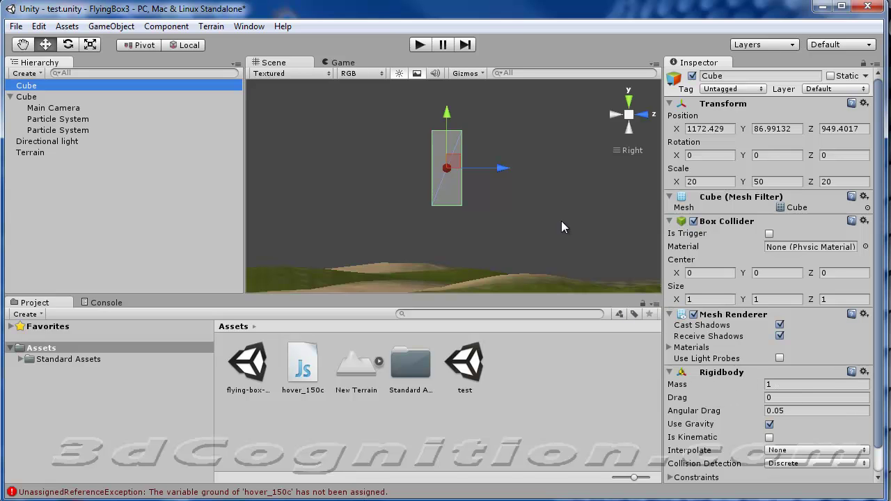
Play-test the game and restart it to check how the Rigidbody block reacts to the flying box
click(420, 49)
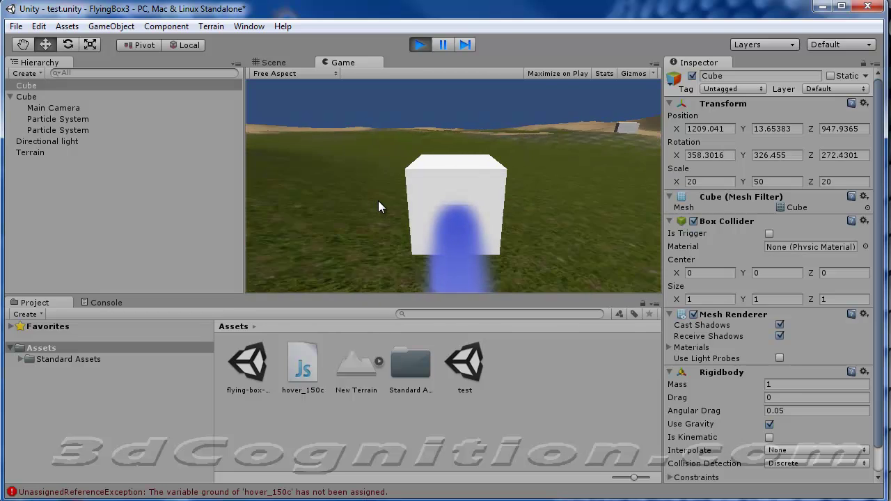
click(420, 44)
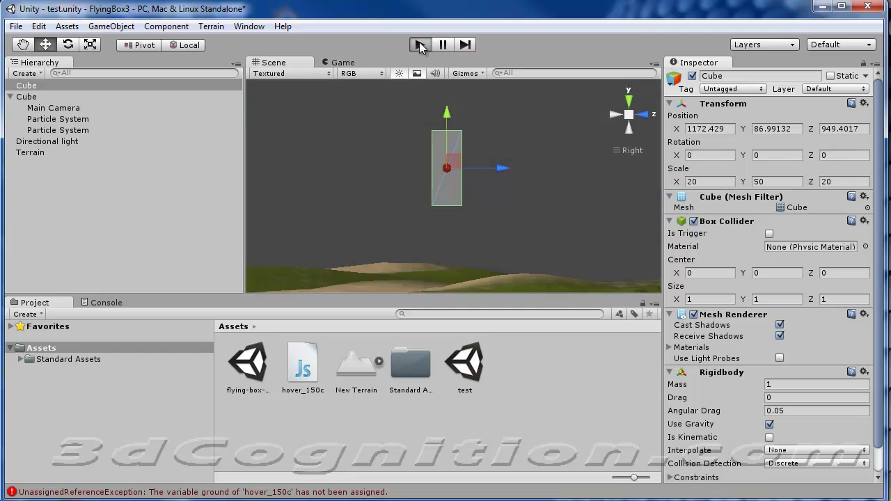
click(420, 44)
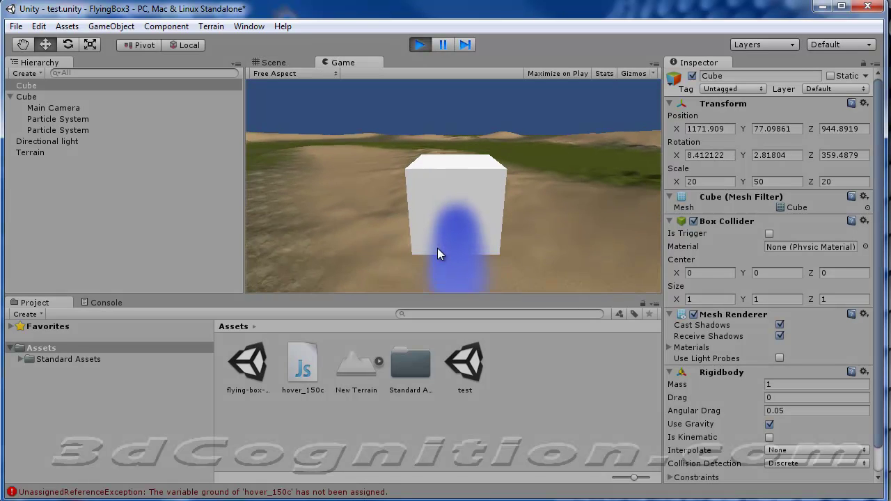